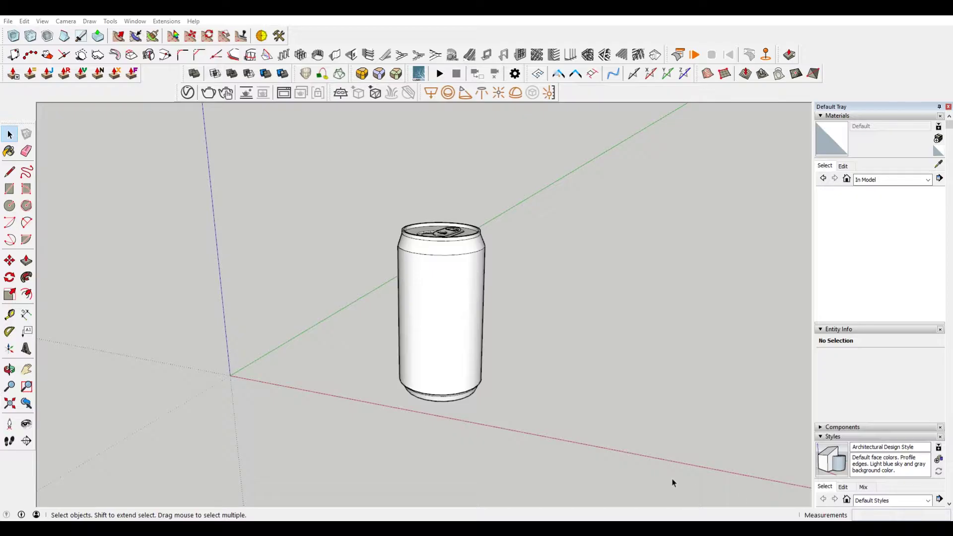
middle_drag(362, 238, 493, 334)
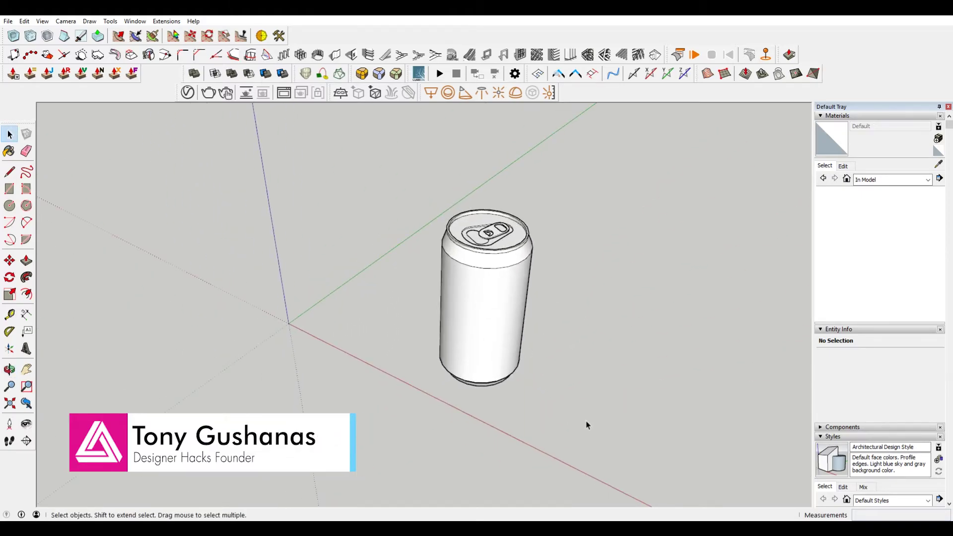
middle_drag(568, 427, 574, 334)
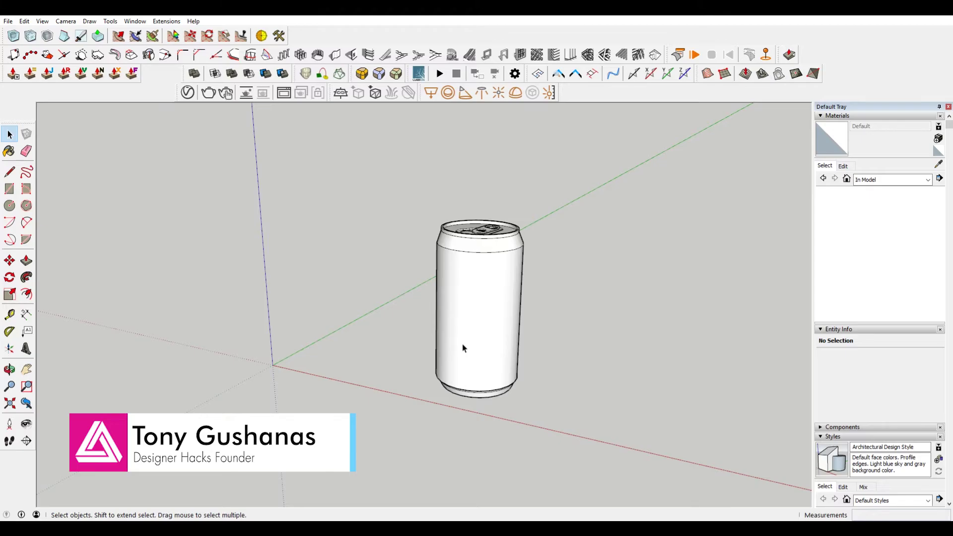
middle_drag(463, 347, 466, 369)
scroll(468, 371, down, 3)
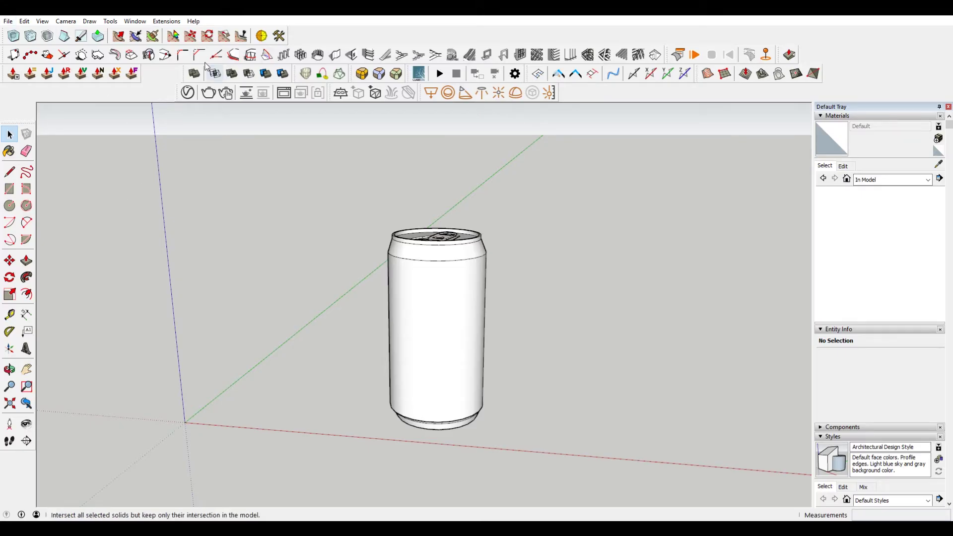
- Import cocacola.png as an image and place it flat on the ground from the origin, about 20' wide and 10' 9" high
click(9, 21)
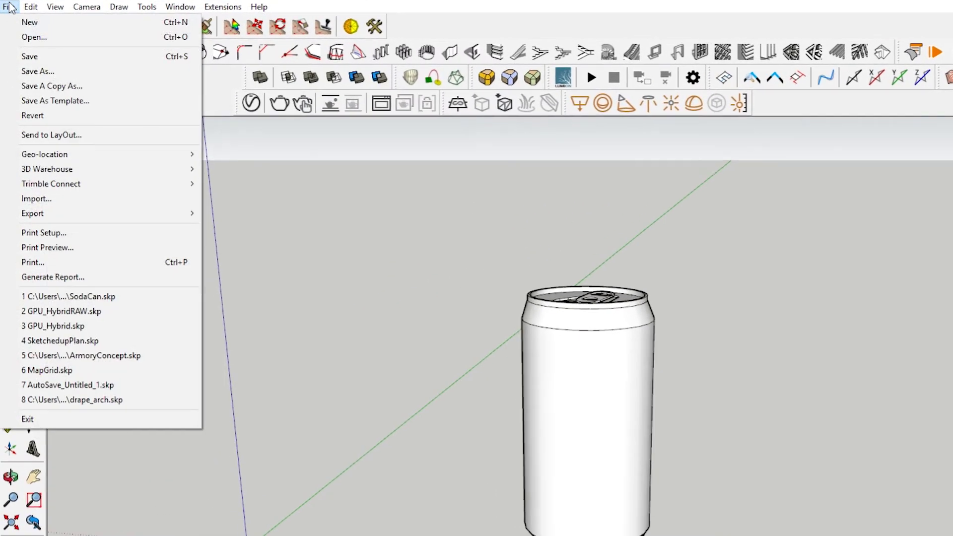
click(68, 200)
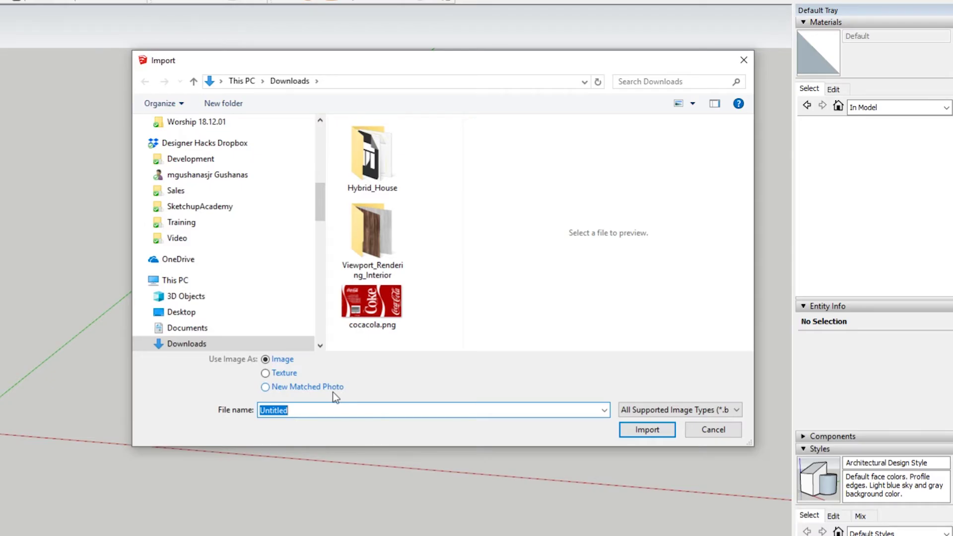
click(372, 303)
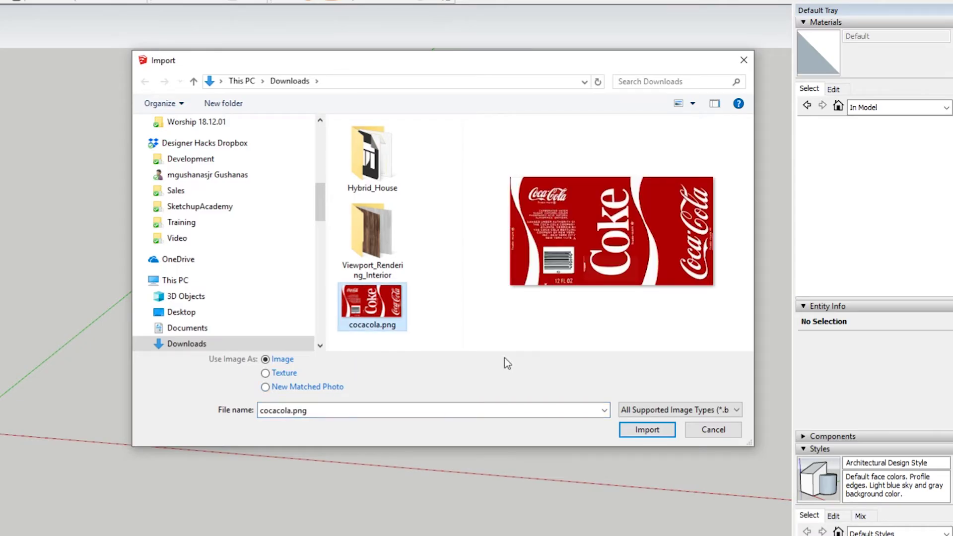
click(654, 432)
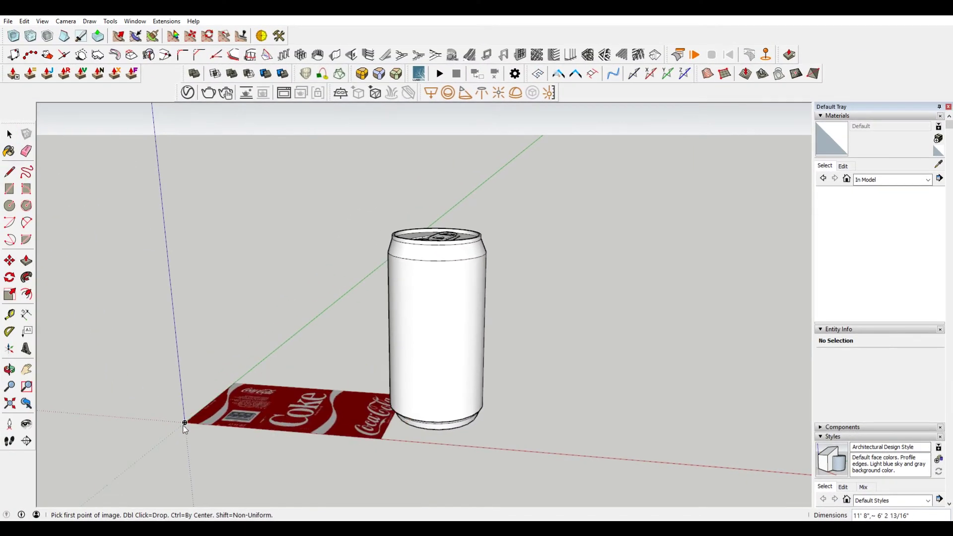
click(186, 424)
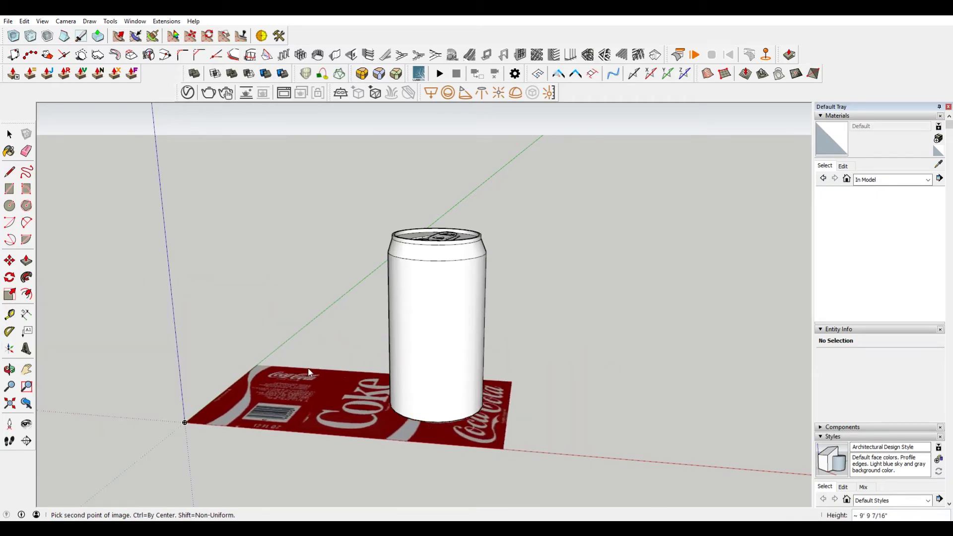
click(333, 368)
- Move the imported label image about 12' 8" away so it lies clear of the can
middle_drag(375, 266, 318, 327)
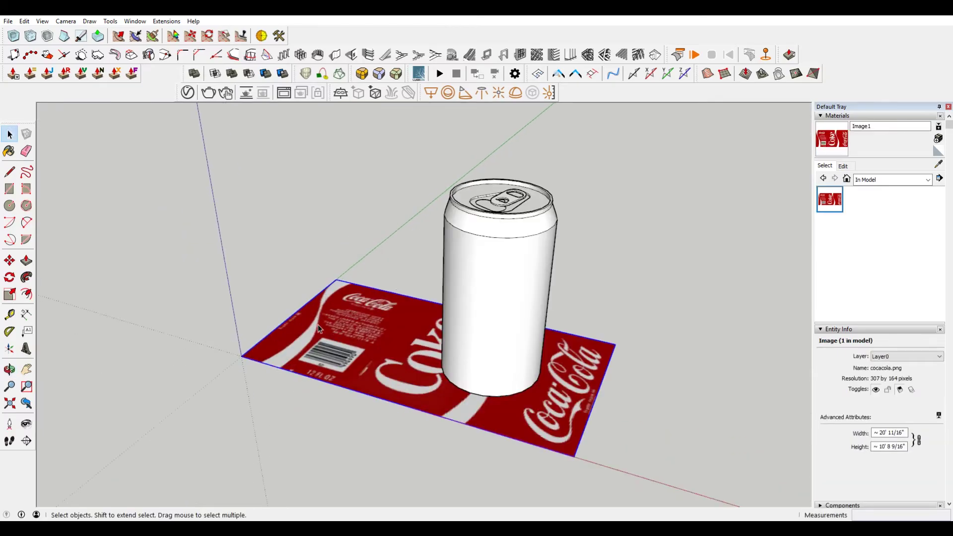
key(m)
click(360, 322)
click(212, 282)
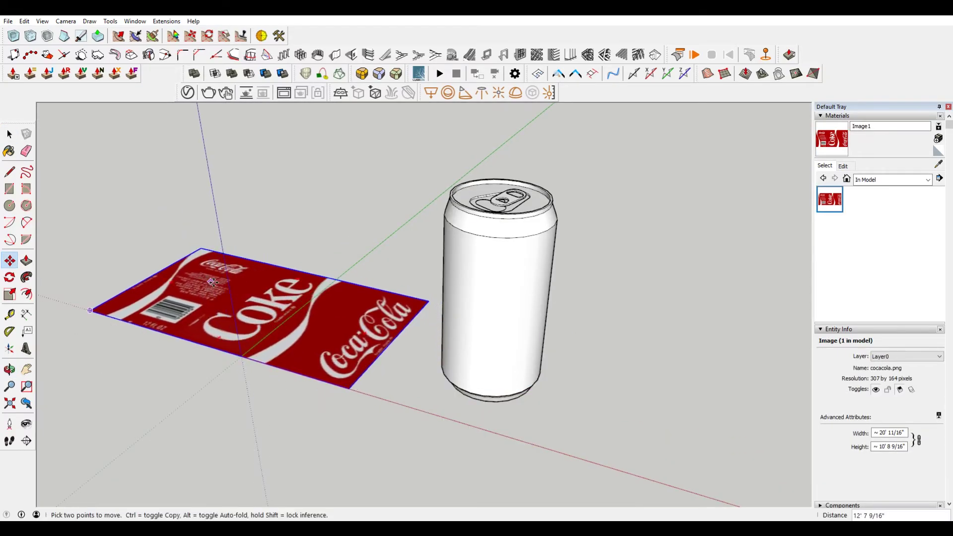
middle_drag(312, 296, 320, 342)
key(space)
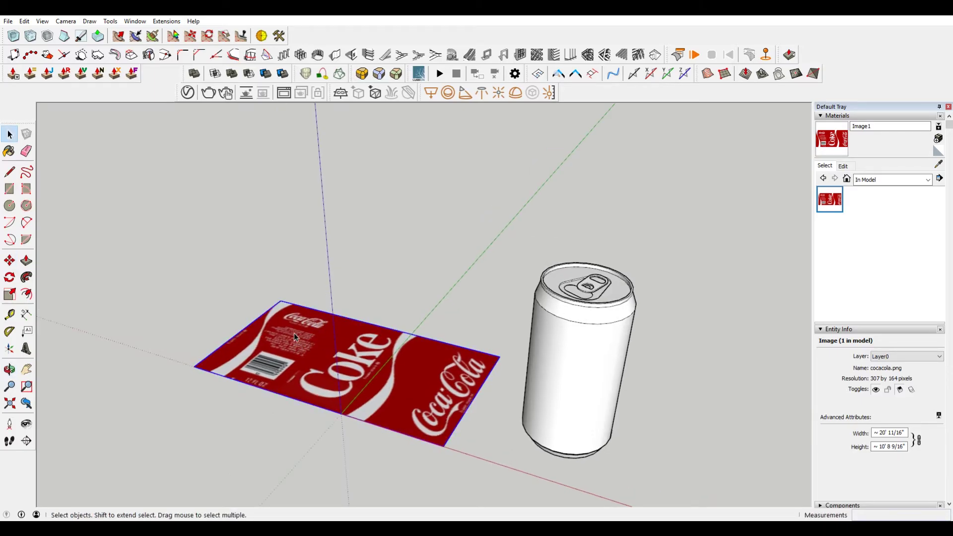
- Explode the label image and make a group from its face and edges
right_click(294, 334)
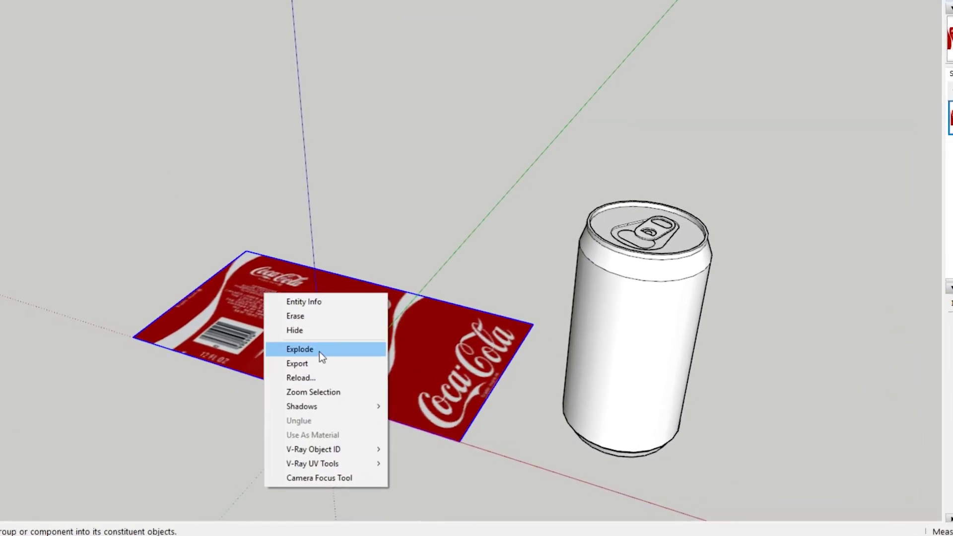
click(319, 350)
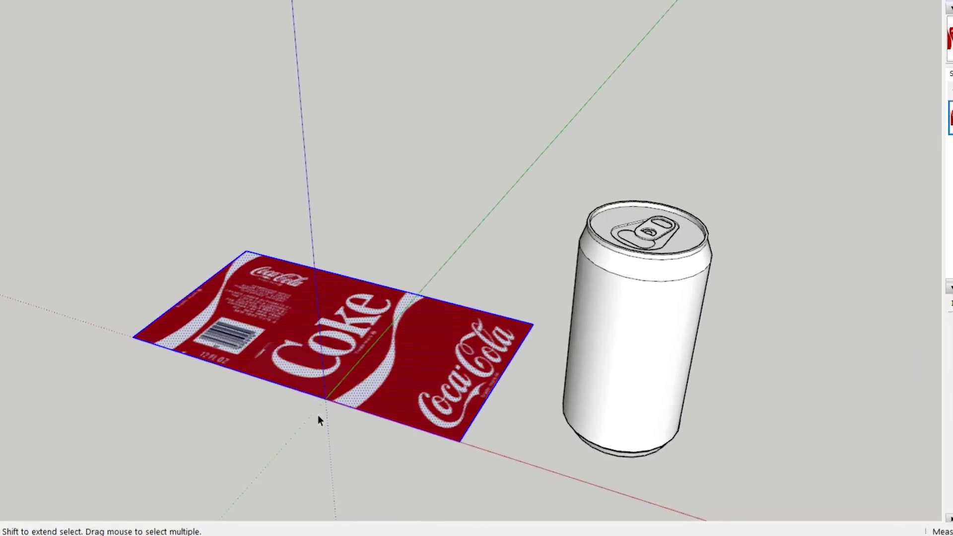
right_click(439, 320)
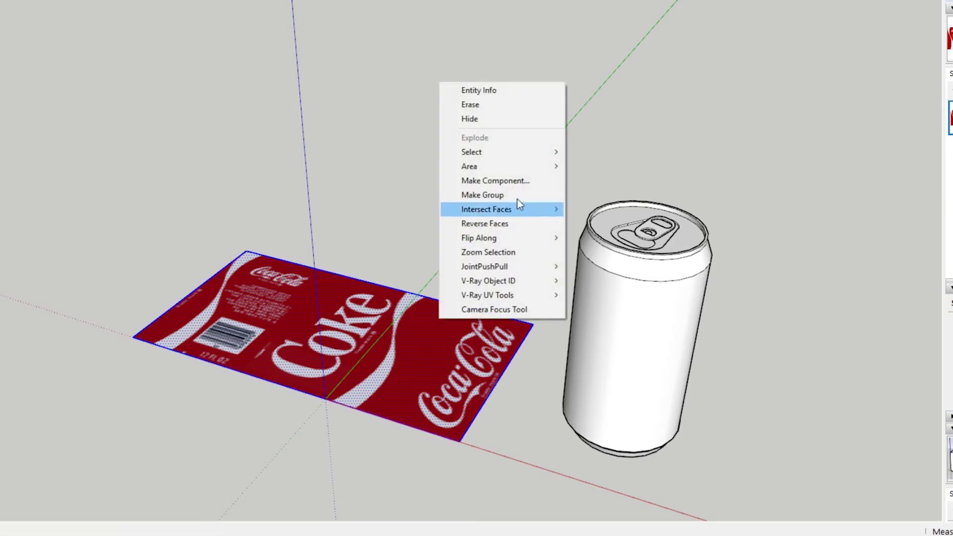
click(517, 195)
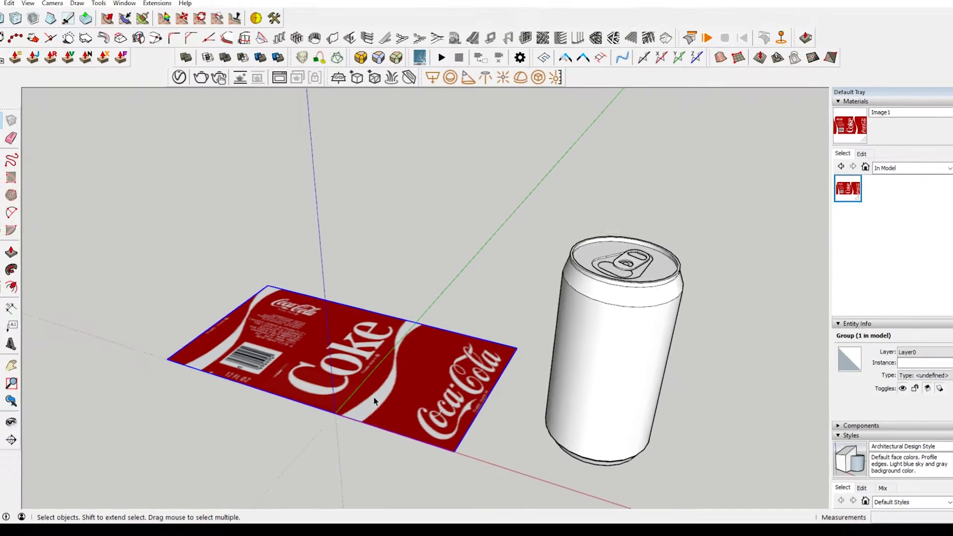
- Move the label group by its near corner onto the origin
key(q)
key(m)
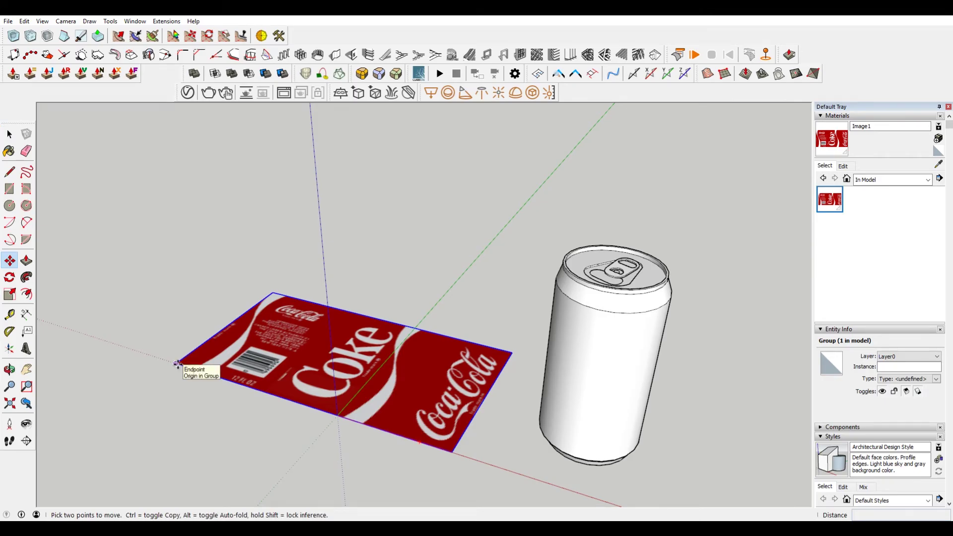
click(180, 359)
click(339, 414)
- Rotate the label group 90 degrees flat on the ground about the origin so its long edge follows the green axis
key(q)
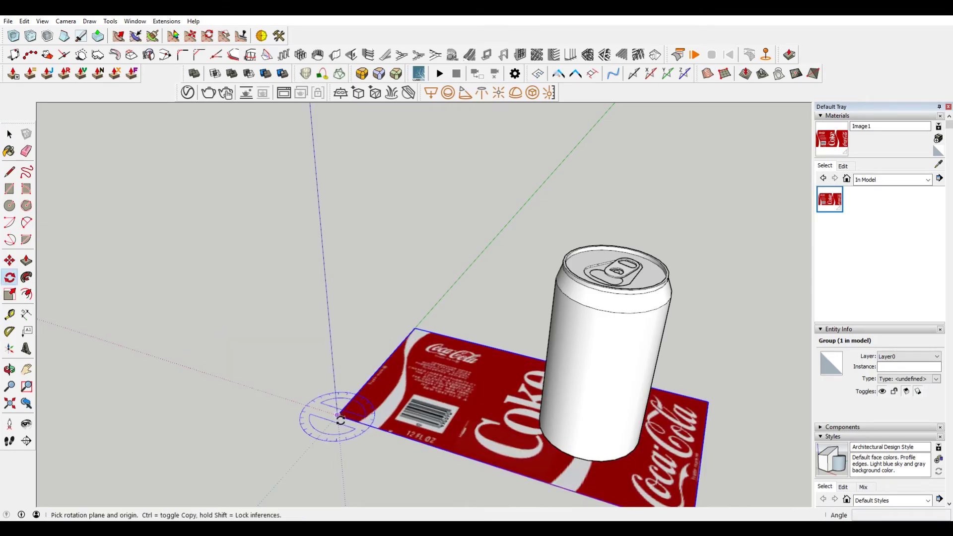
click(338, 415)
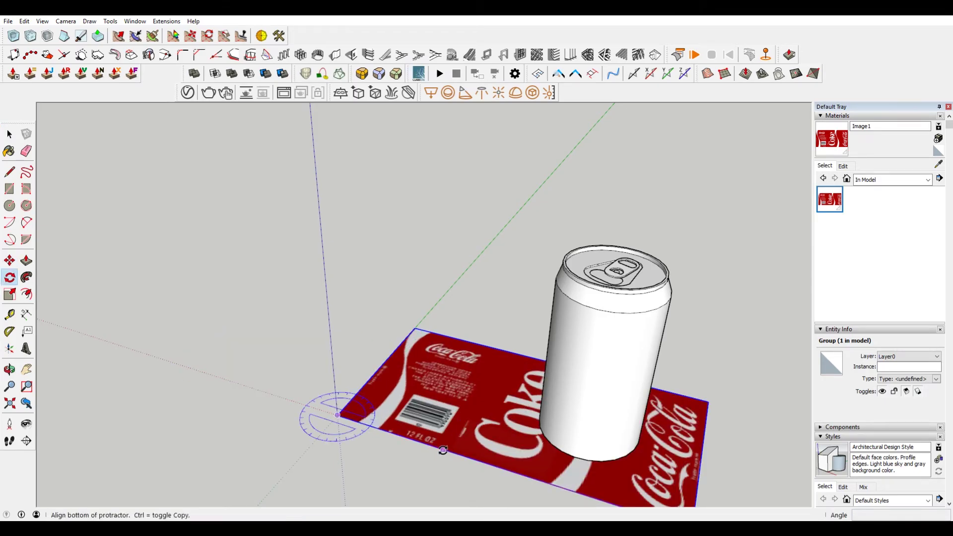
click(441, 449)
click(392, 353)
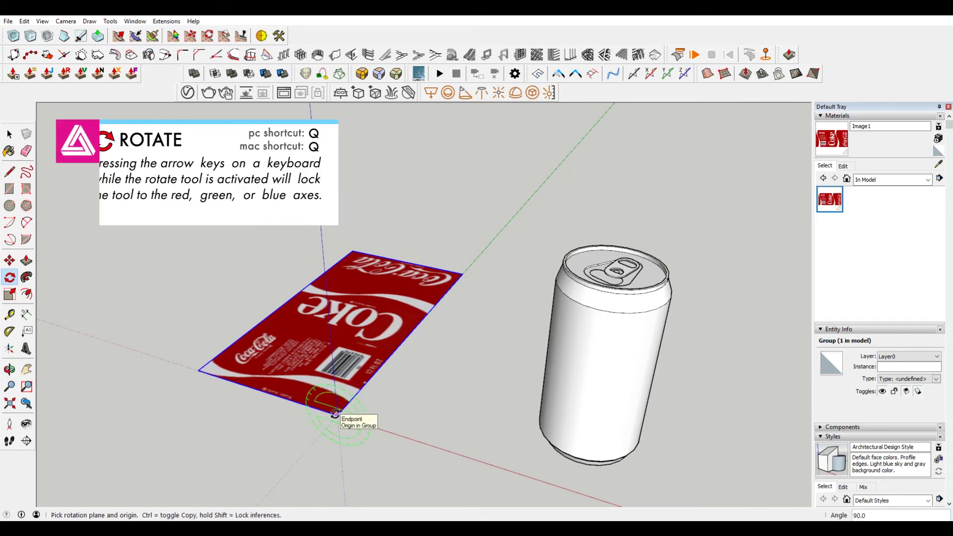
- Rotate the label group about the green axis at the origin so it stands upright along the blue axis
click(335, 413)
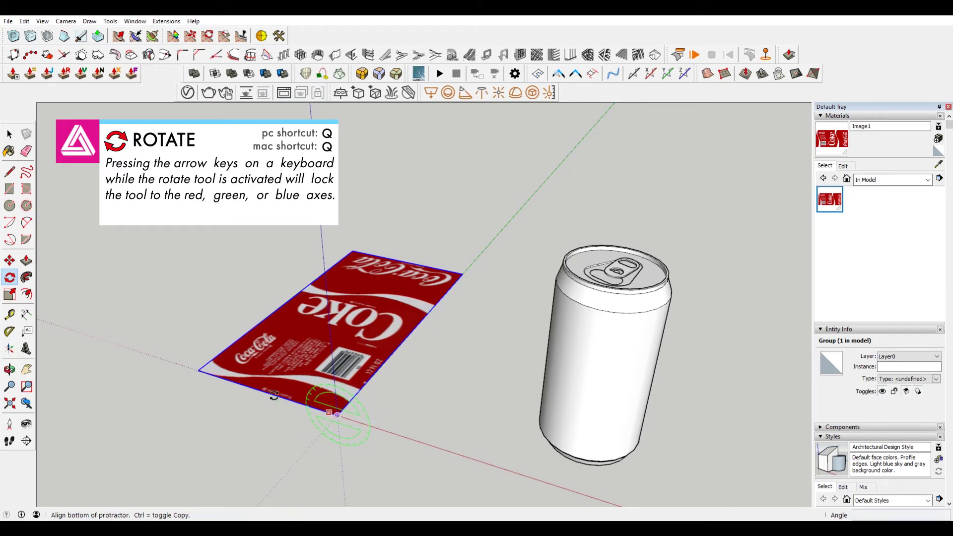
click(199, 369)
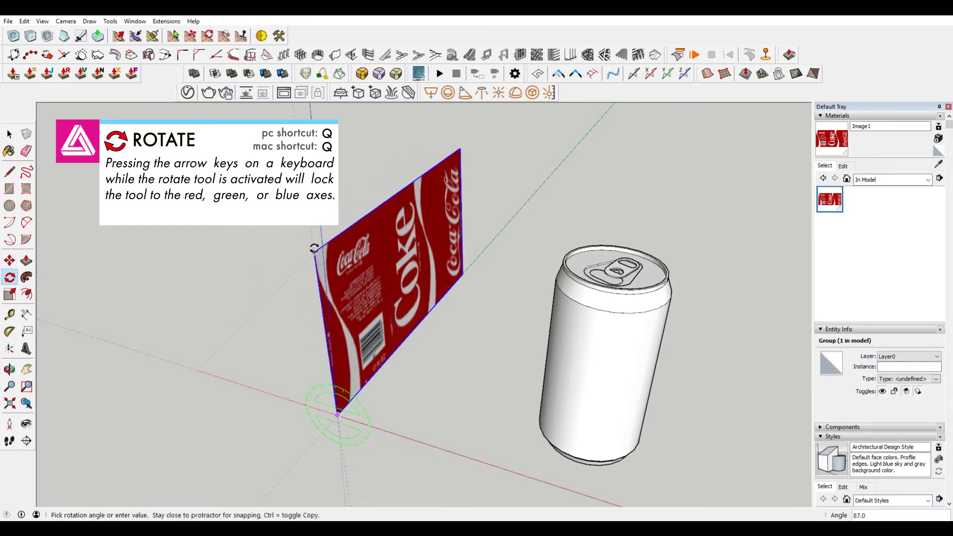
click(321, 246)
middle_drag(453, 326, 241, 225)
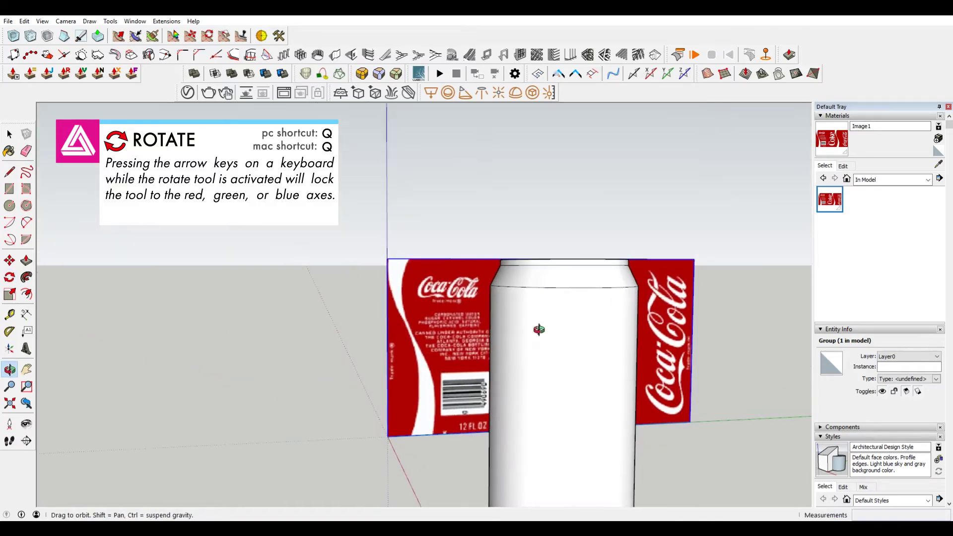
middle_drag(538, 330, 411, 299)
key(space)
scroll(407, 313, up, 3)
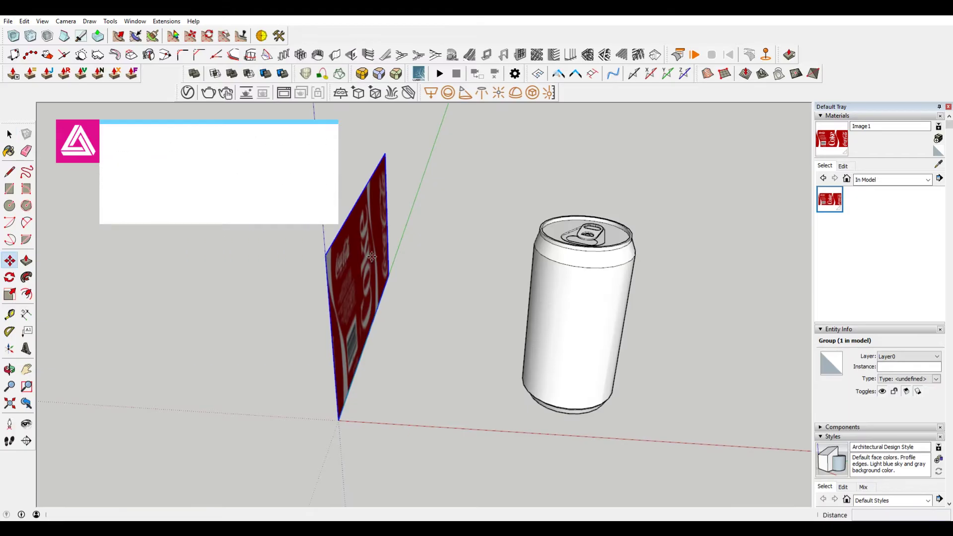
- Rotate the upright label group 180 degrees about the vertical through its upper edge's midpoint, turning its reverse side toward the can
middle_drag(371, 258, 298, 202)
key(m)
key(q)
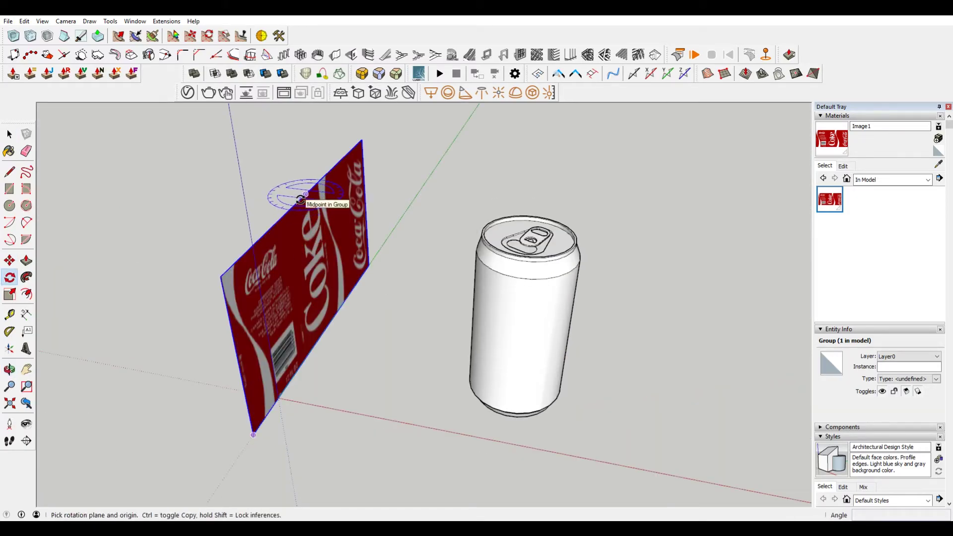
click(305, 194)
click(364, 138)
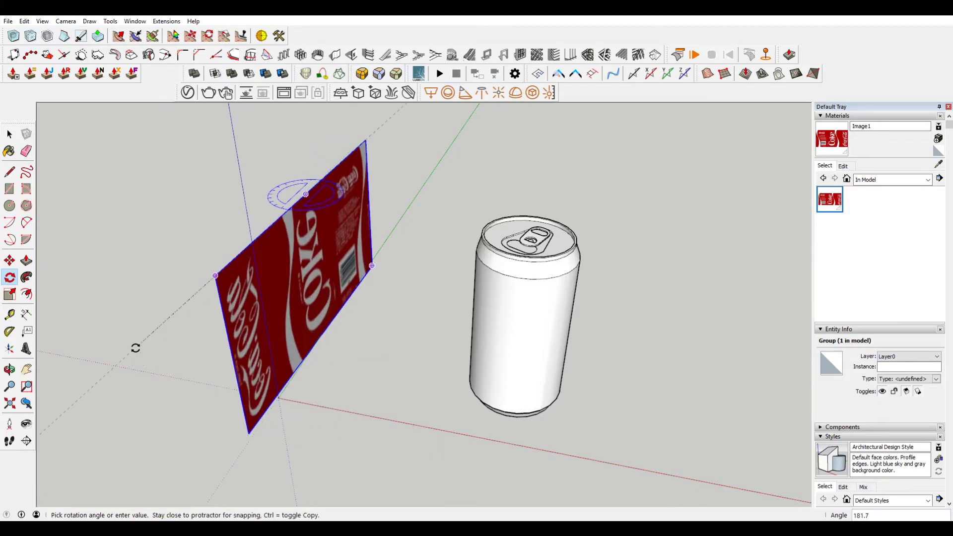
text(180)
key(Return)
middle_drag(420, 282, 291, 228)
key(space)
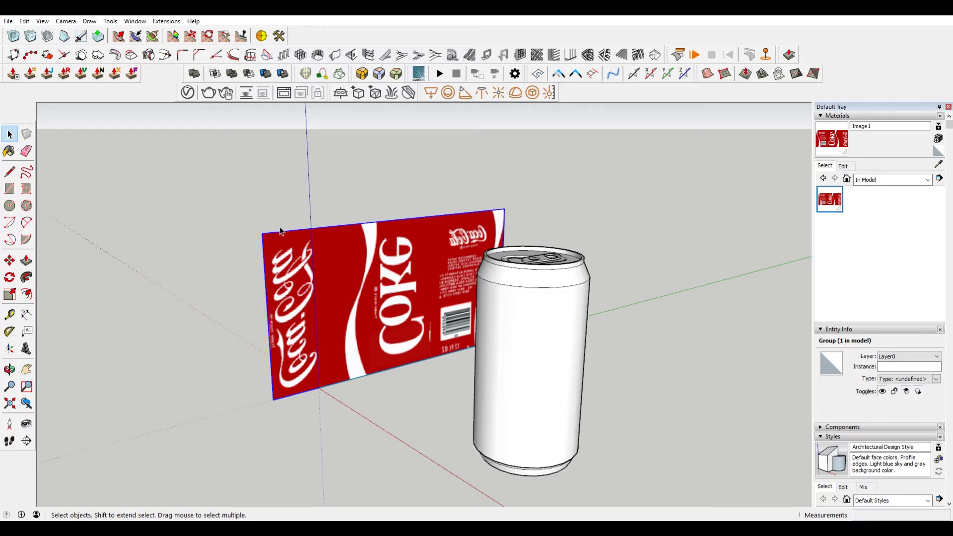
- Explode the upright label group into a loose face and edges
middle_drag(281, 231, 501, 323)
scroll(502, 323, up, 2)
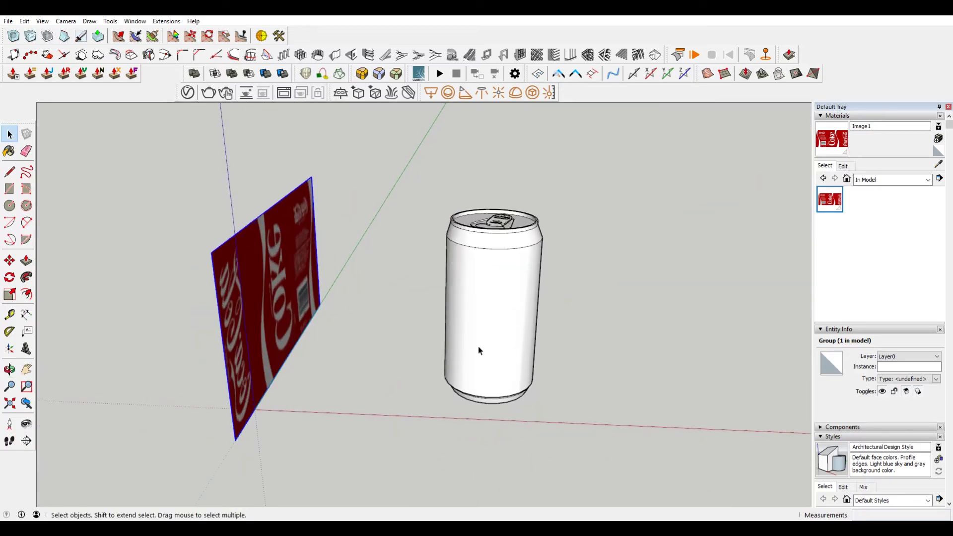
middle_drag(617, 318, 471, 282)
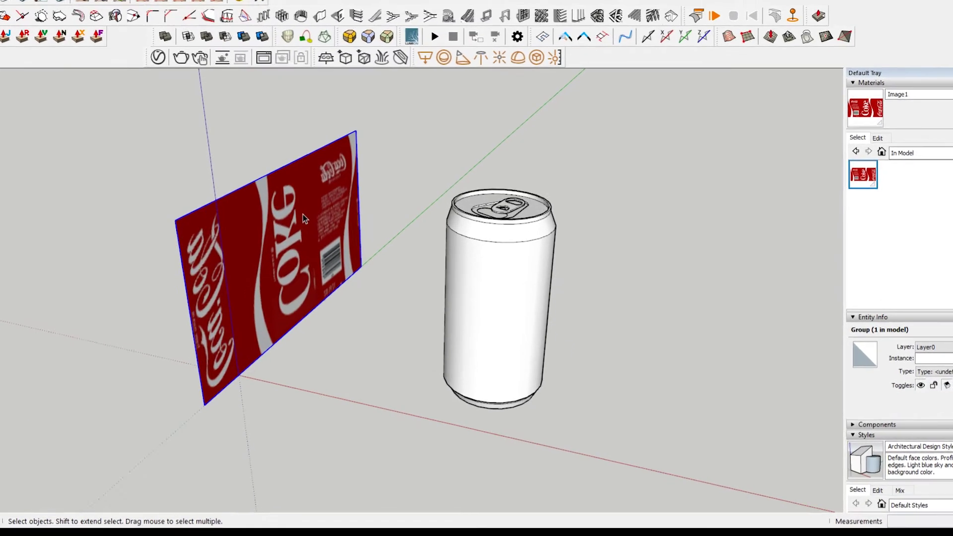
right_click(319, 239)
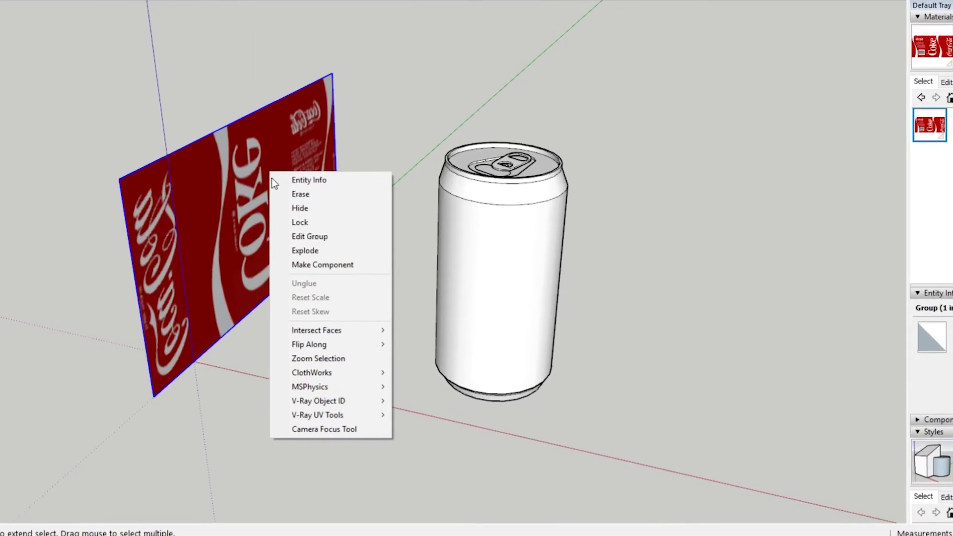
click(335, 248)
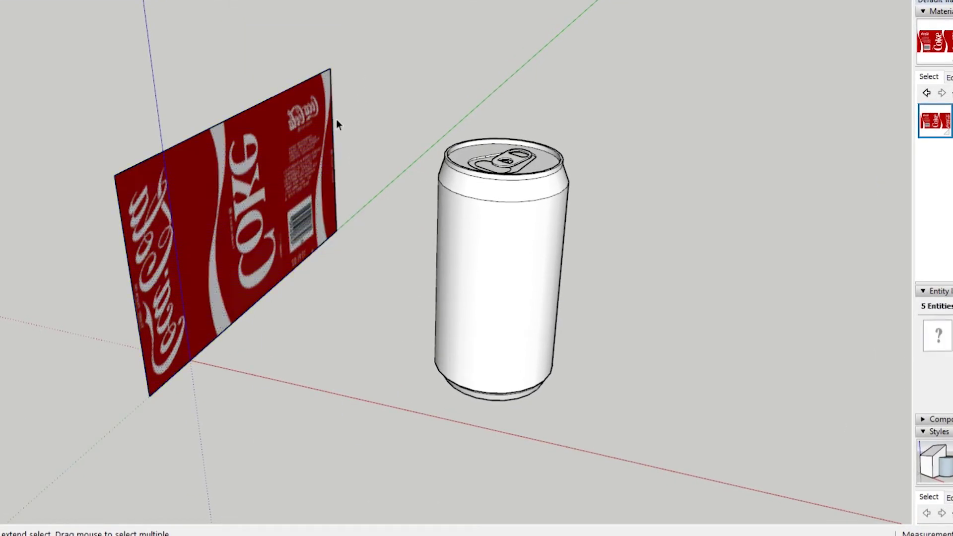
- Check whether the label face's texture is set to Projected
click(252, 159)
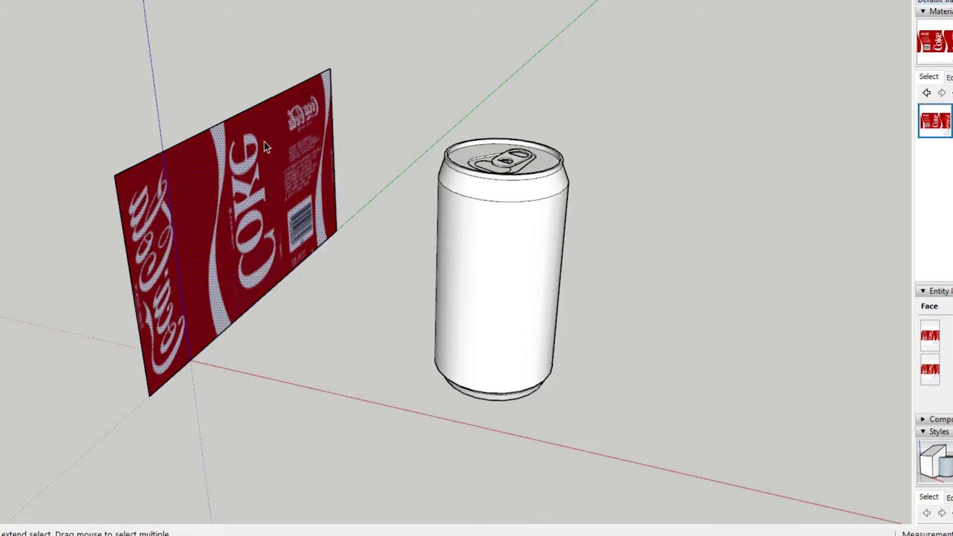
right_click(279, 148)
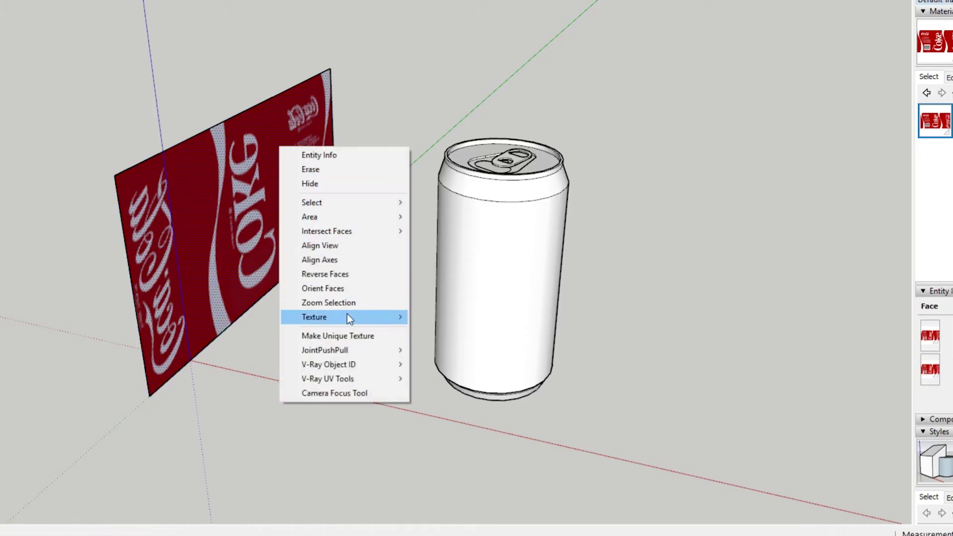
mouse_move(347, 313)
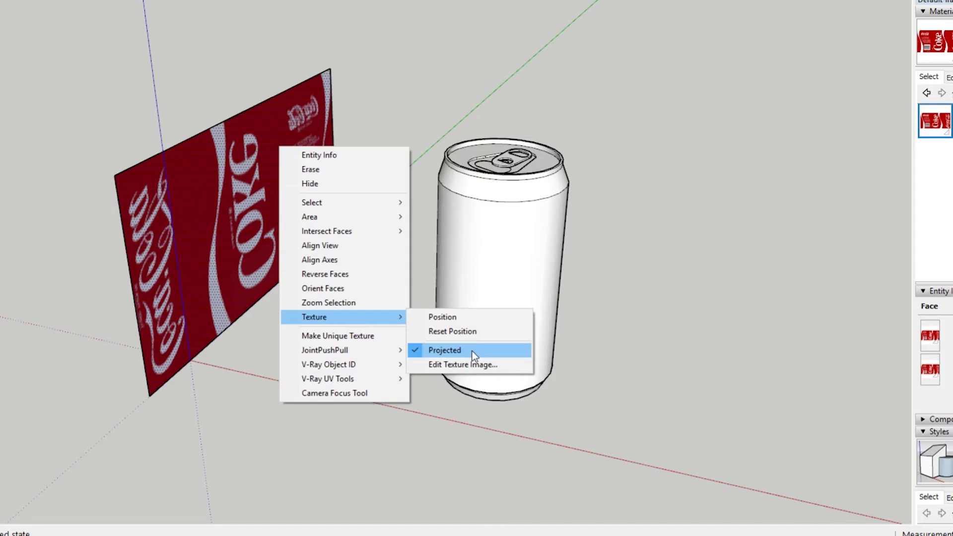
click(431, 66)
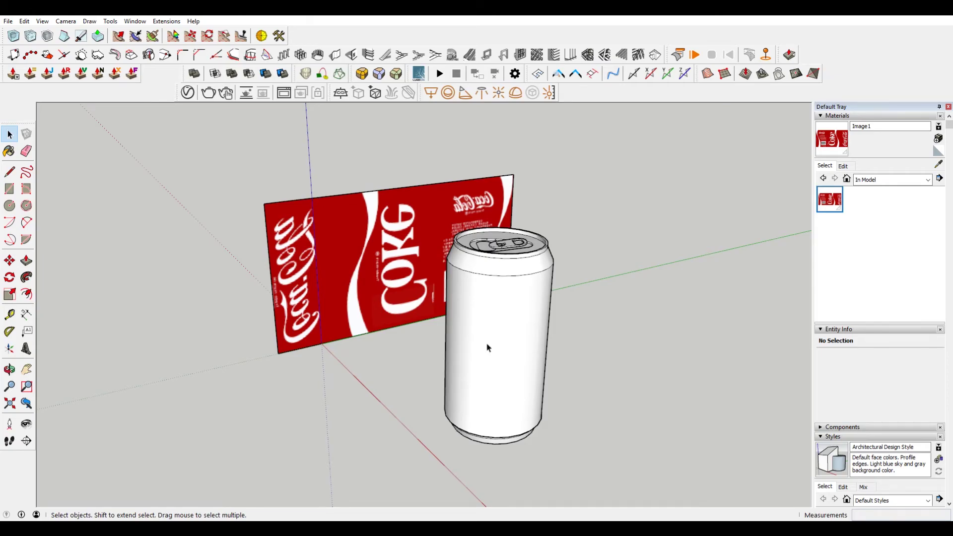
middle_drag(392, 292, 504, 290)
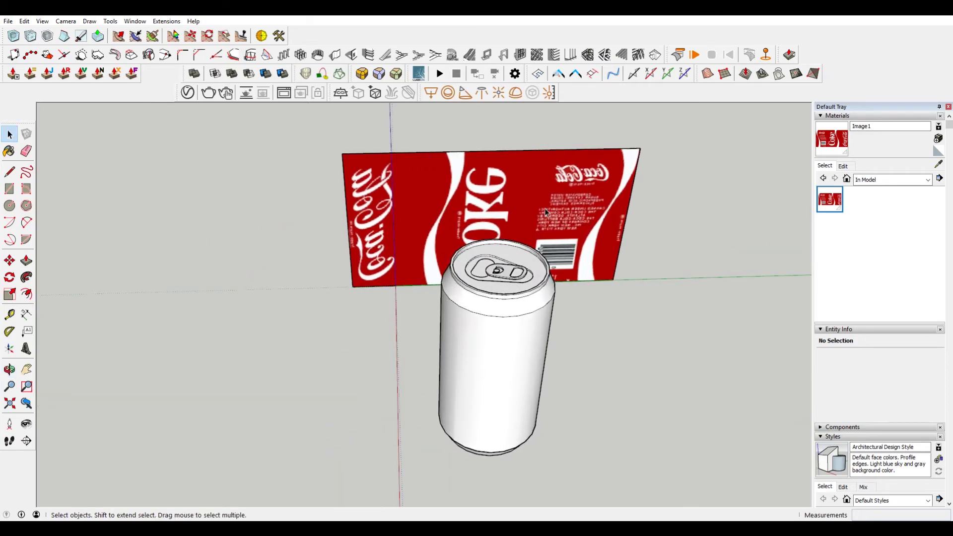
- Sample the texture from the upright label face and paint it onto the can's cylindrical body
middle_drag(546, 212, 649, 287)
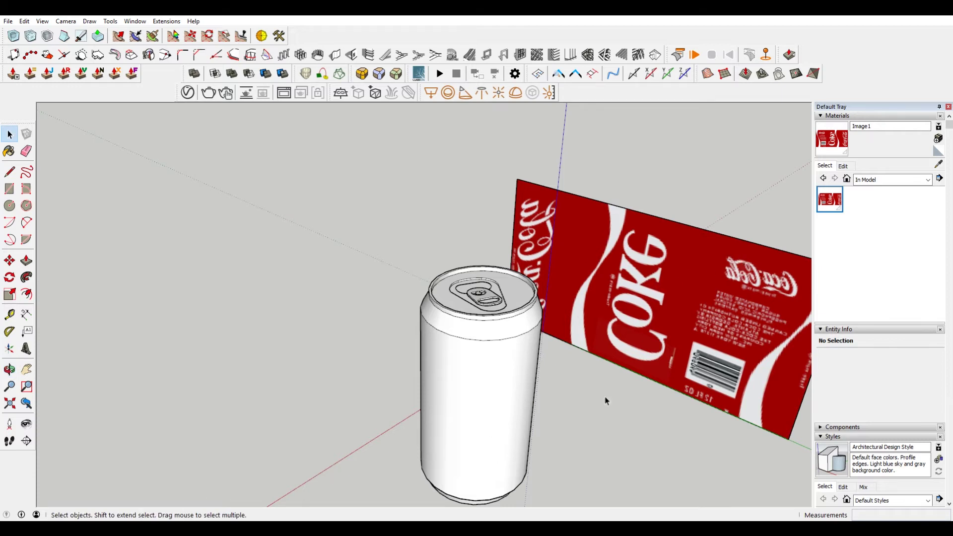
shift+middle_drag(680, 362, 665, 236)
middle_drag(628, 323, 574, 339)
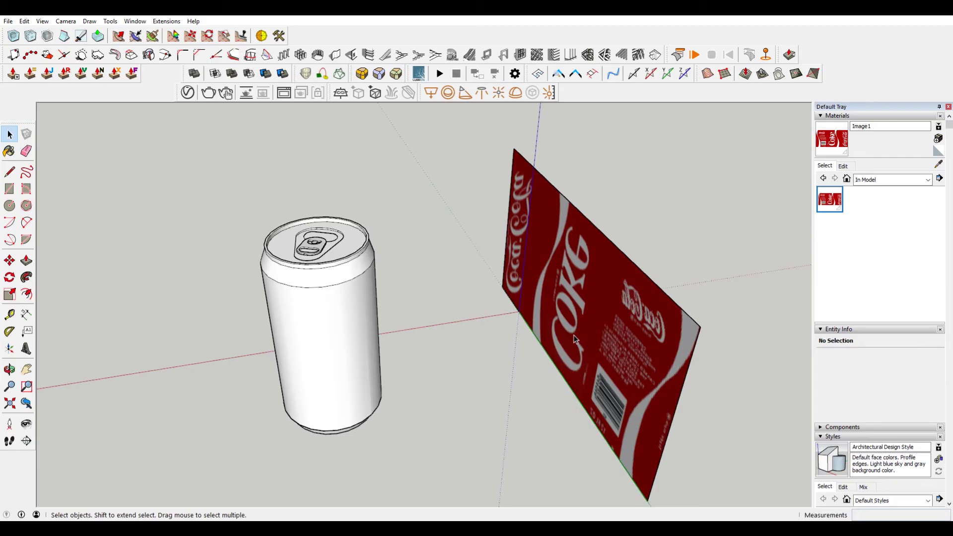
key(b)
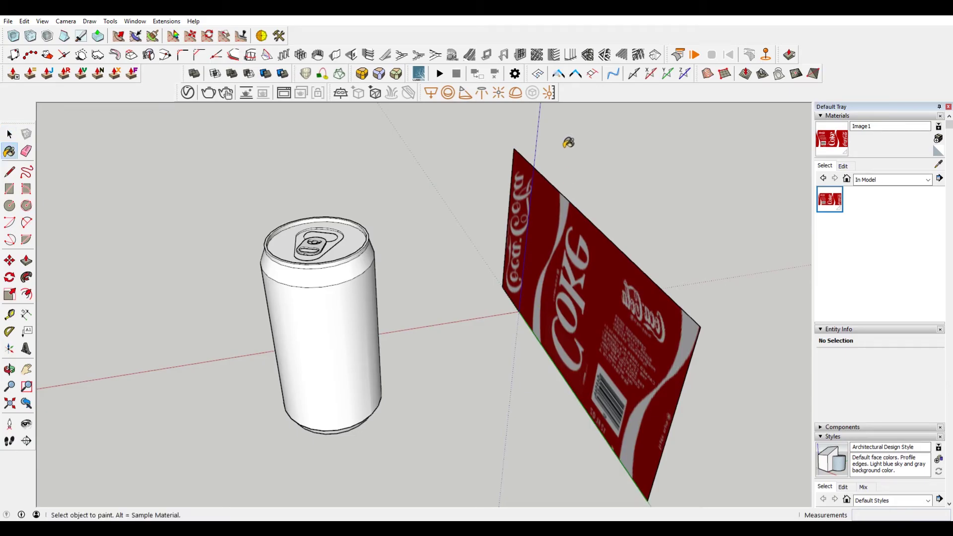
key(alt)
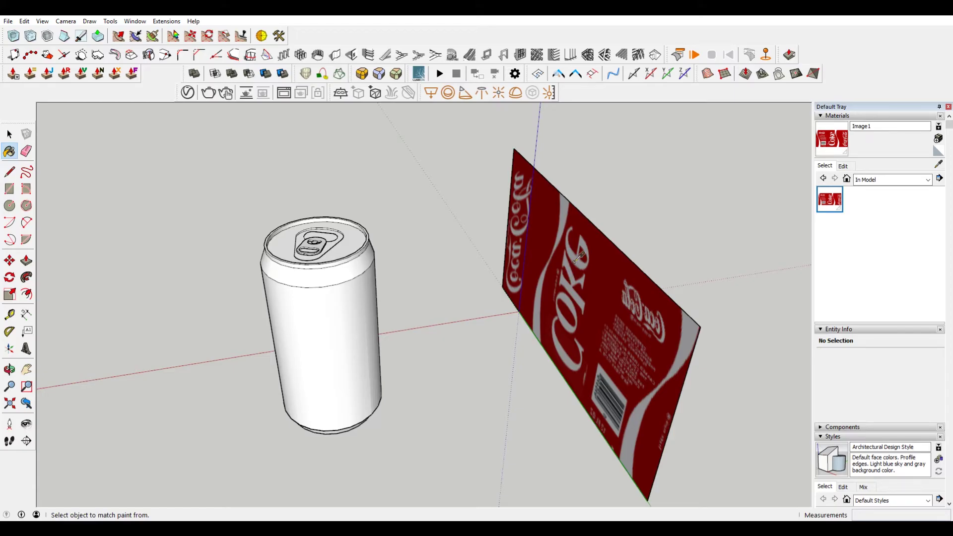
mouse_move(633, 249)
middle_down()
mouse_move(433, 251)
mouse_move(419, 273)
mouse_move(314, 334)
mouse_move(395, 306)
mouse_move(239, 270)
mouse_move(469, 334)
mouse_move(72, 281)
mouse_move(515, 323)
mouse_move(330, 323)
mouse_move(582, 328)
middle_up()
click(419, 273)
- Examine how the projected label falls on the can's front and sides compared with the flat label
scroll(582, 328, down, 5)
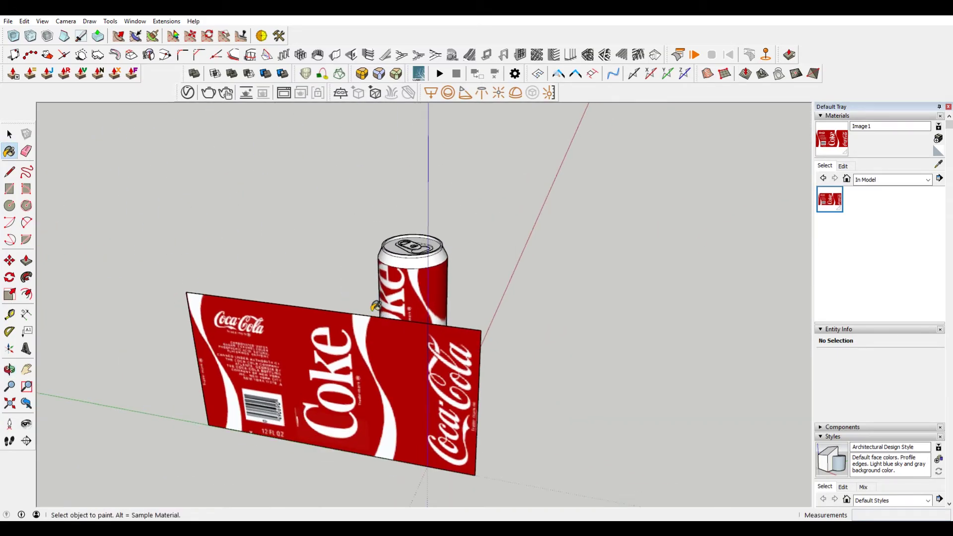
middle_drag(375, 306, 428, 318)
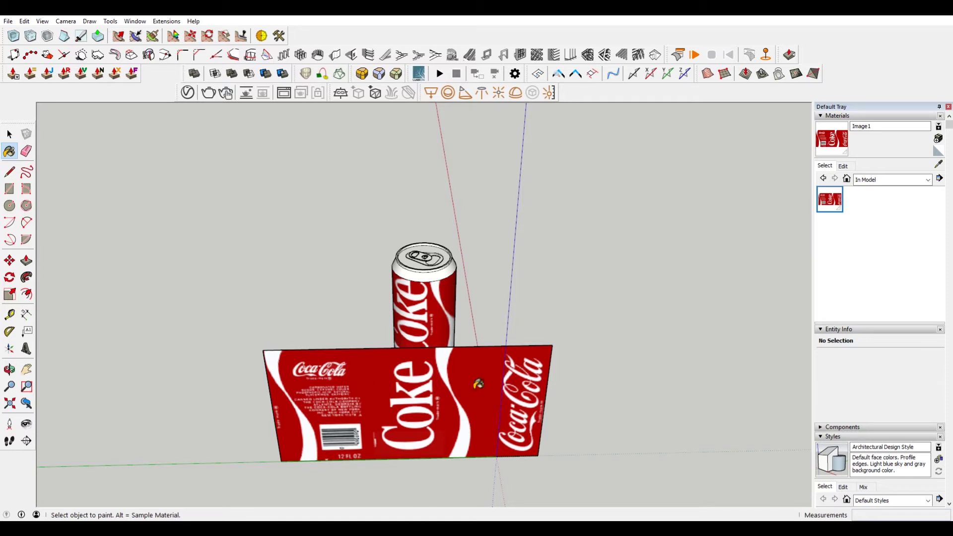
mouse_move(599, 388)
middle_down()
mouse_move(485, 383)
mouse_move(155, 329)
mouse_move(515, 366)
mouse_move(171, 356)
mouse_move(298, 375)
mouse_move(531, 330)
mouse_move(328, 346)
middle_up()
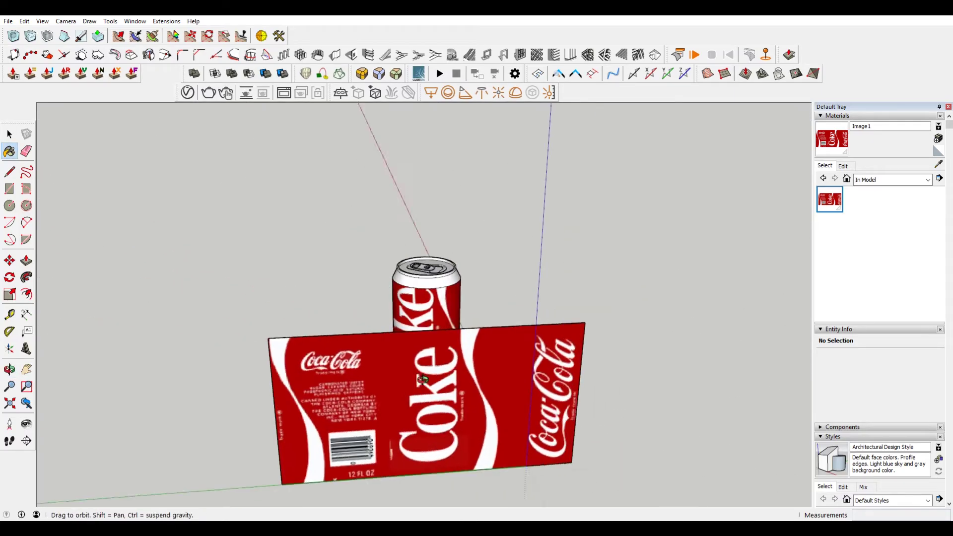
middle_drag(421, 379, 585, 447)
mouse_move(453, 319)
middle_down()
mouse_move(493, 316)
mouse_move(691, 195)
mouse_move(752, 236)
mouse_move(568, 341)
middle_up()
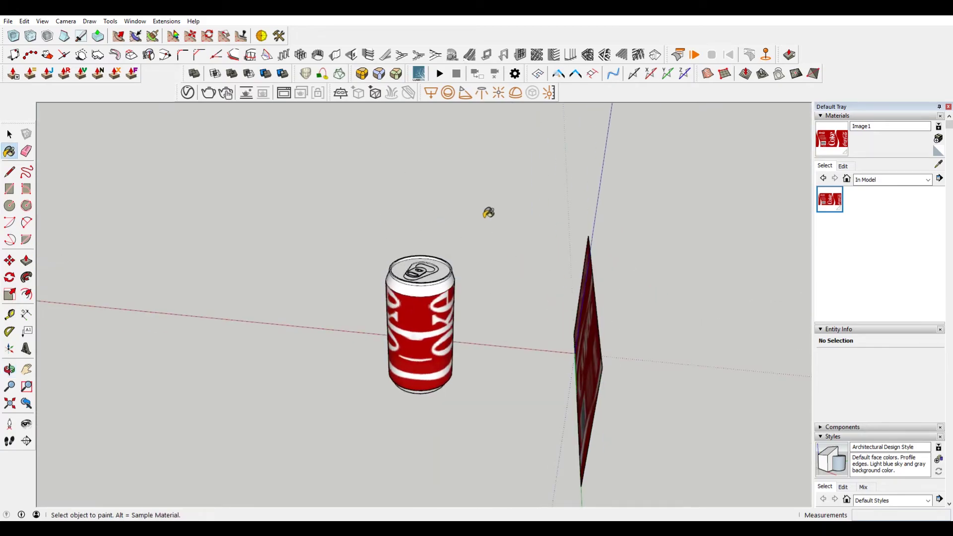
middle_drag(442, 448, 401, 403)
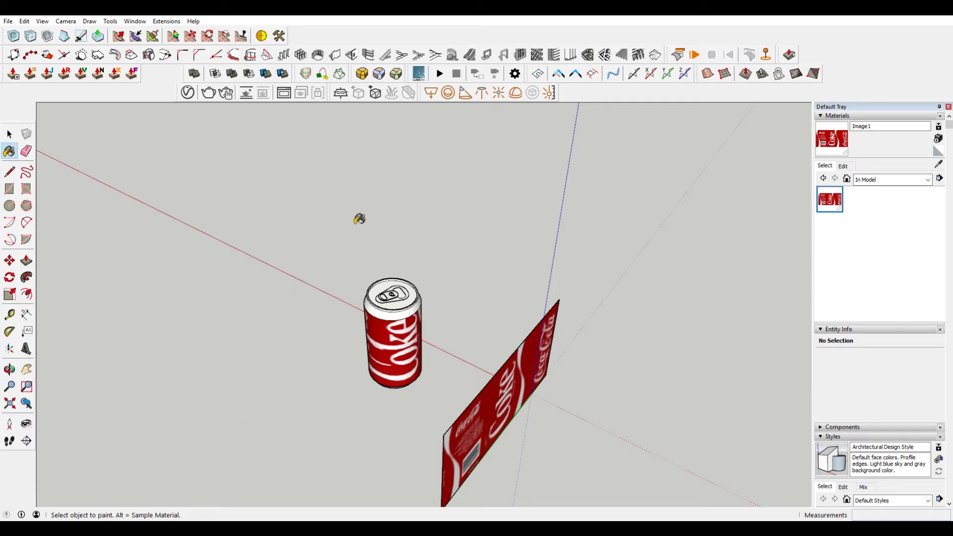
middle_drag(600, 386, 438, 357)
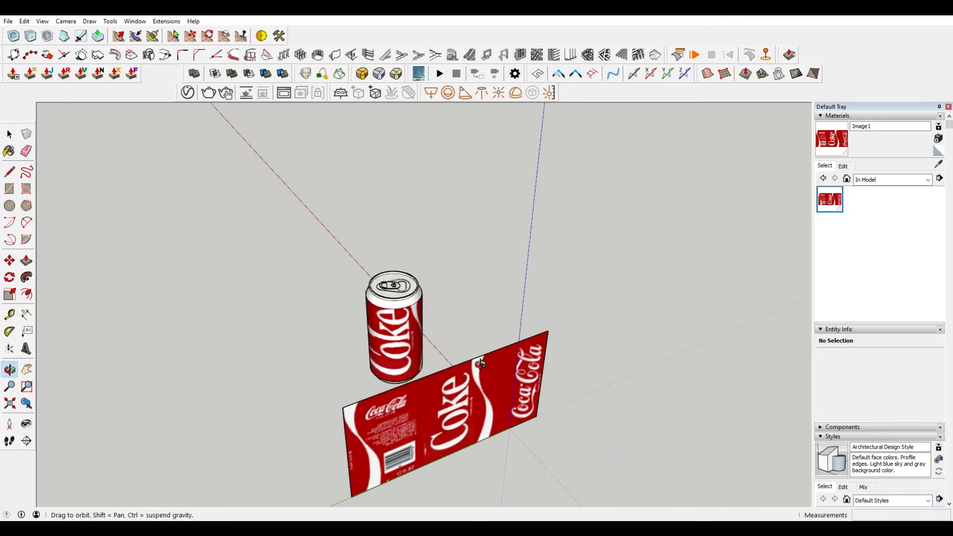
- Rotate the label face and its edges 30 degrees about the vertical through the upper edge's midpoint
scroll(343, 383, up, 3)
middle_drag(342, 382, 546, 345)
key(space)
double_click(552, 342)
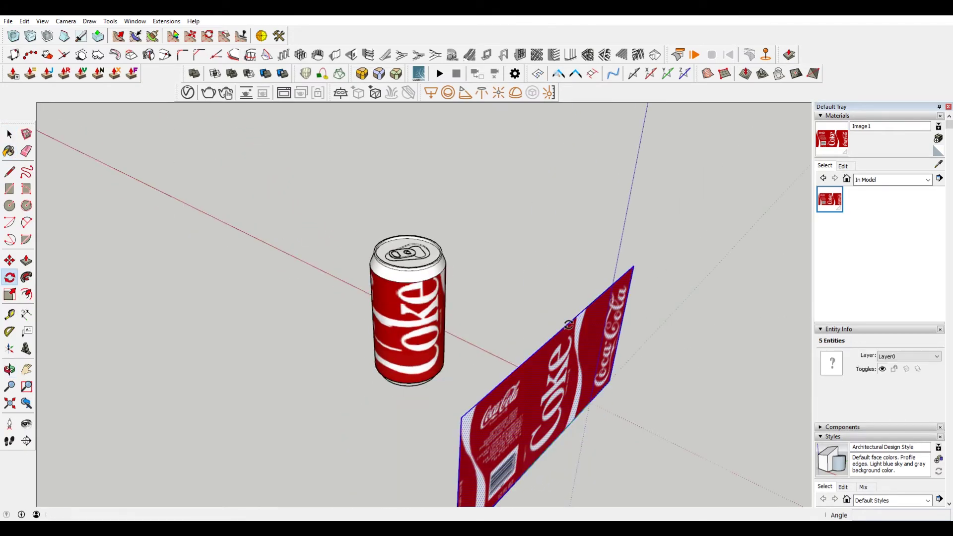
key(q)
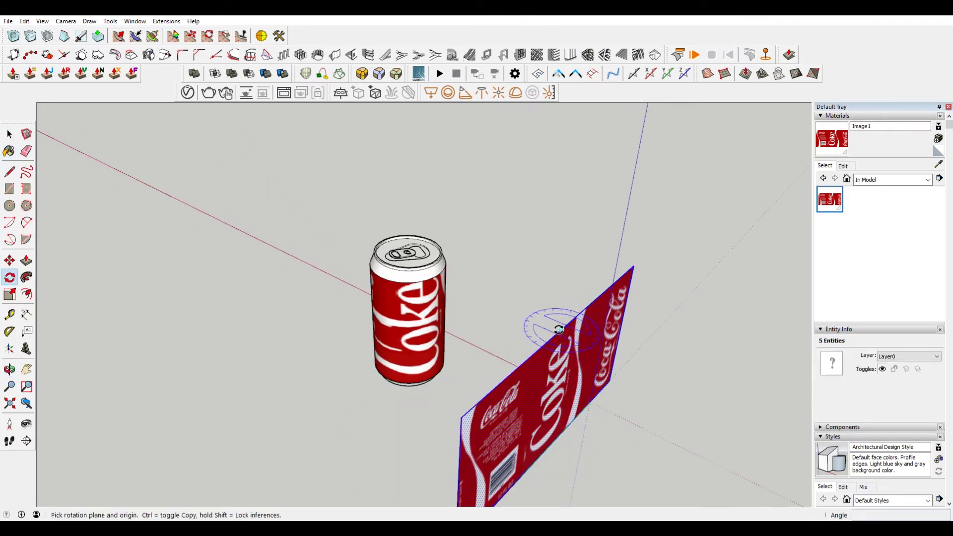
click(560, 329)
click(622, 280)
click(506, 320)
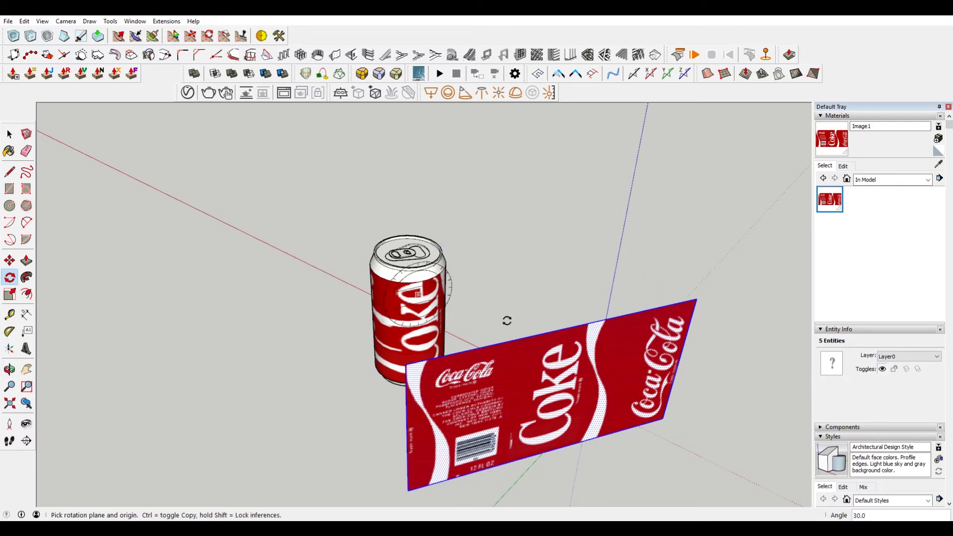
- Sample the texture from the rotated label and repaint the can's body with it
key(space)
key(b)
click(569, 382)
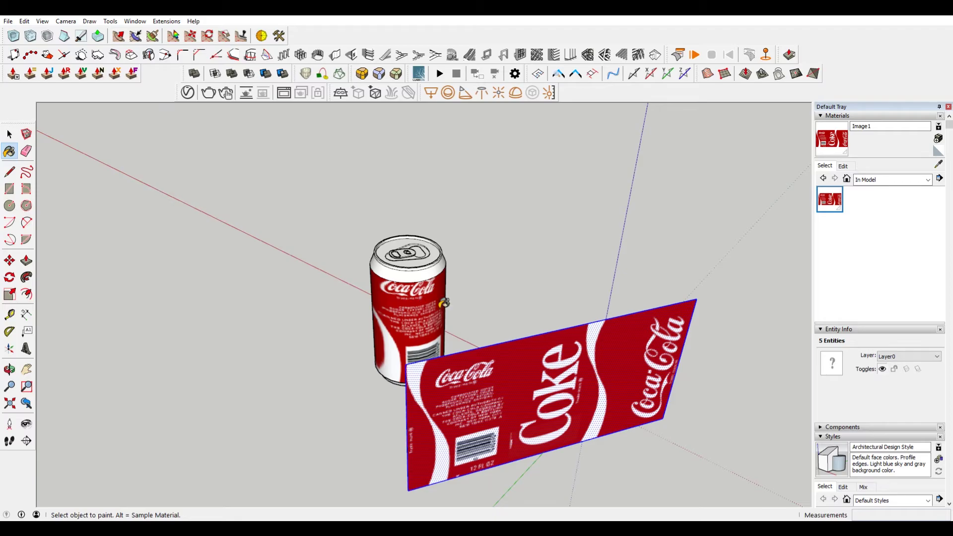
middle_drag(443, 302, 468, 346)
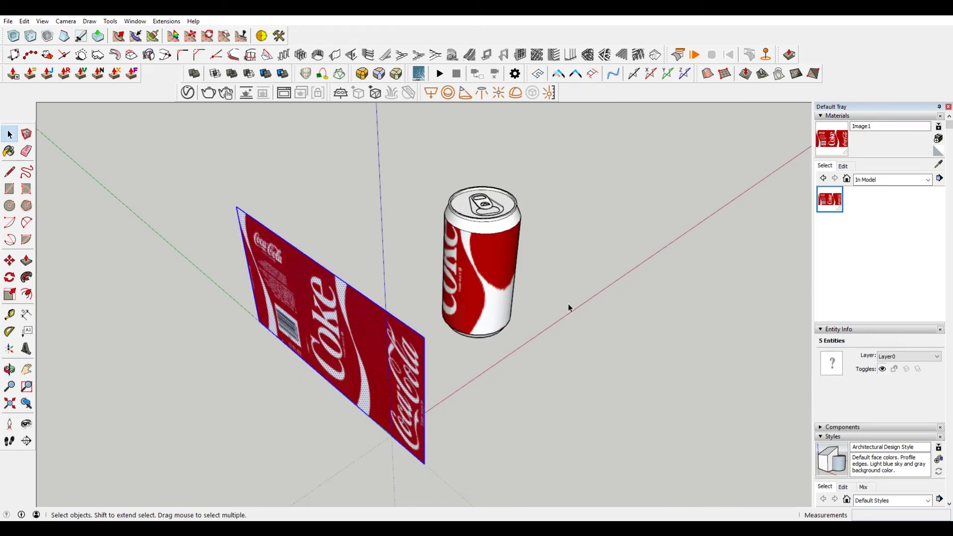
- Select only the upright label's face and turn off the Projected option for its texture
middle_drag(568, 309, 348, 413)
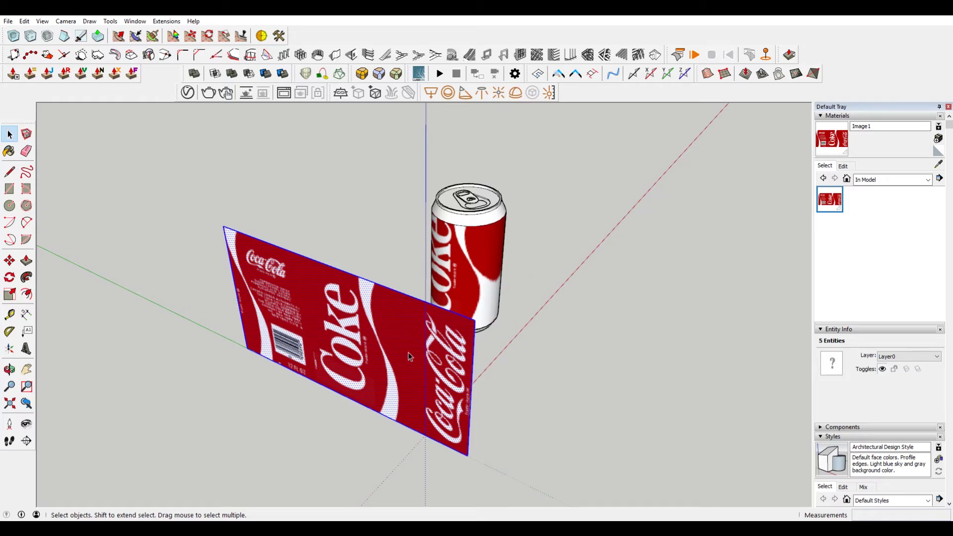
right_click(368, 324)
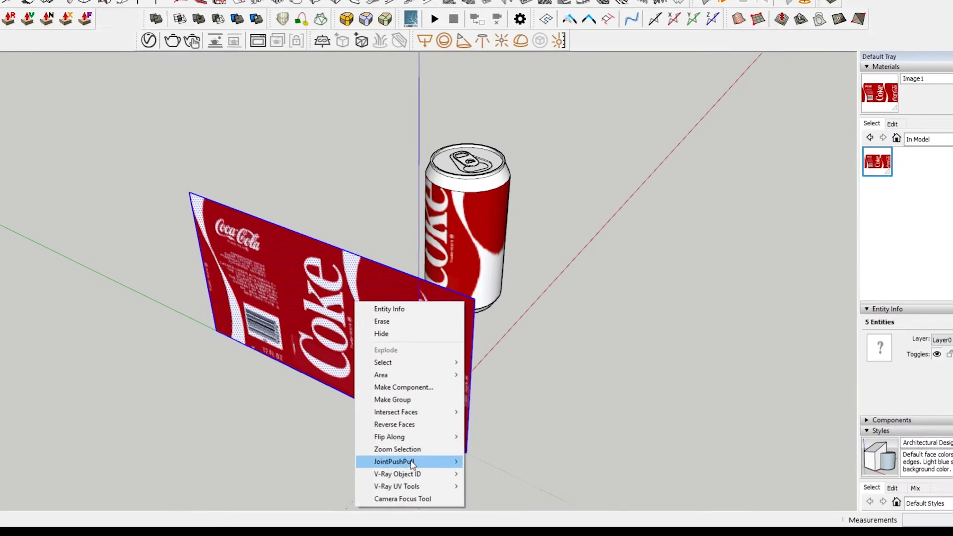
click(415, 425)
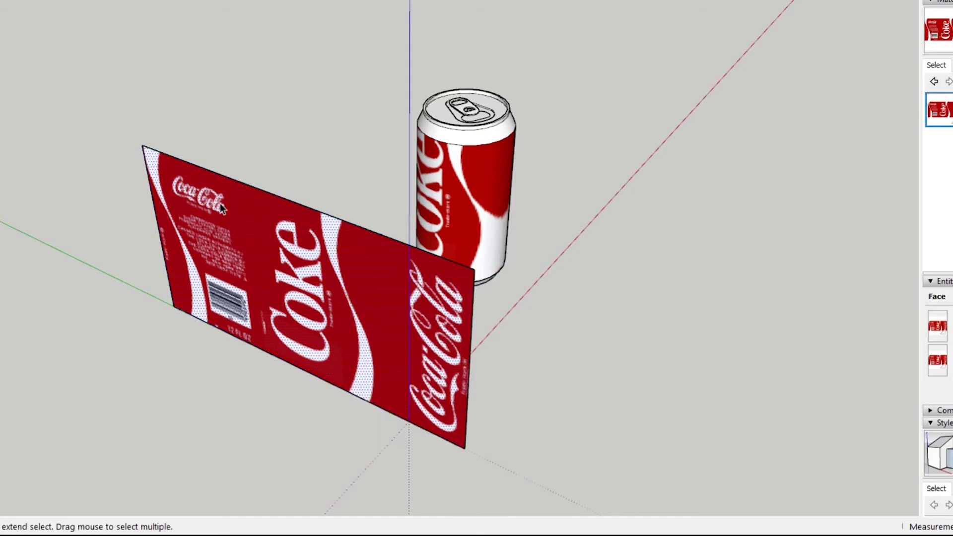
right_click(221, 204)
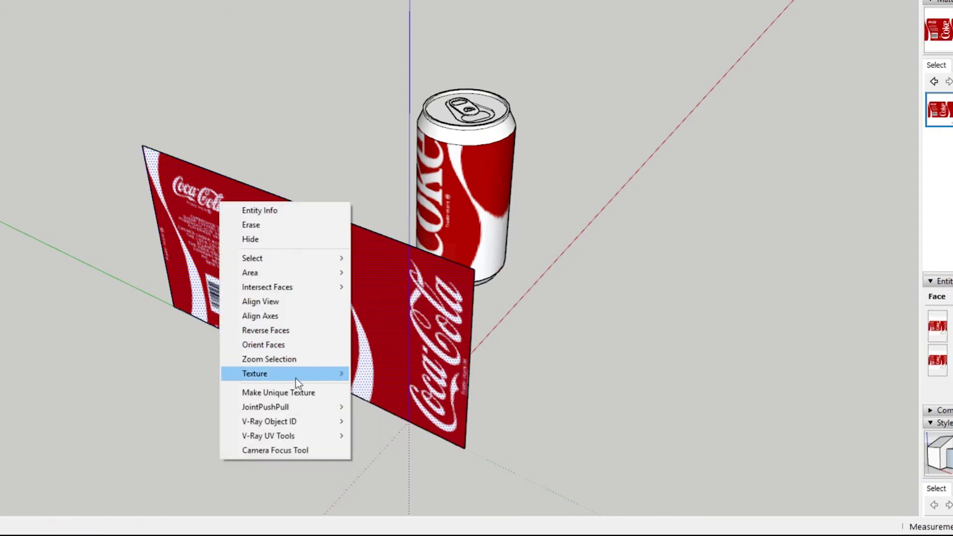
mouse_move(285, 374)
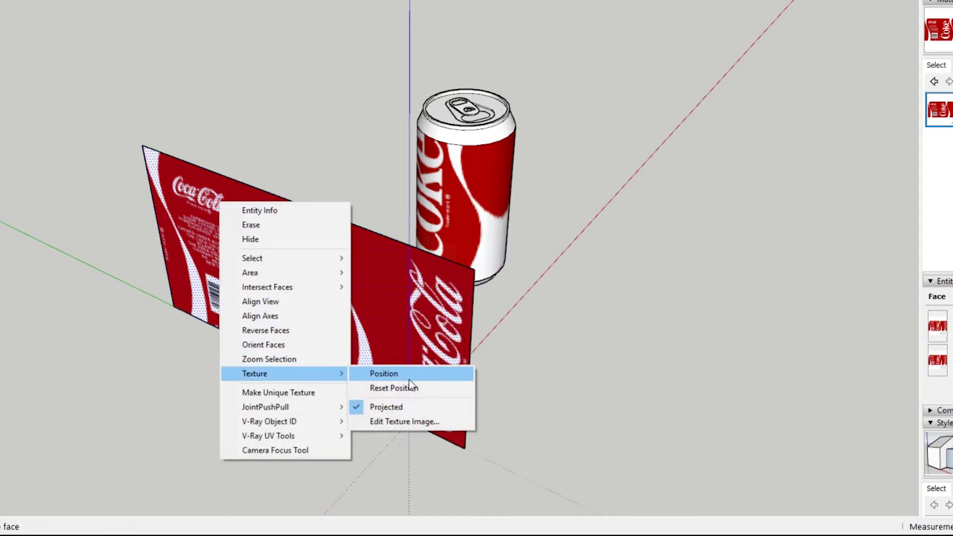
click(409, 408)
- Turn on hidden geometry to show the individual facets of the can's curved surface
middle_drag(517, 385, 441, 347)
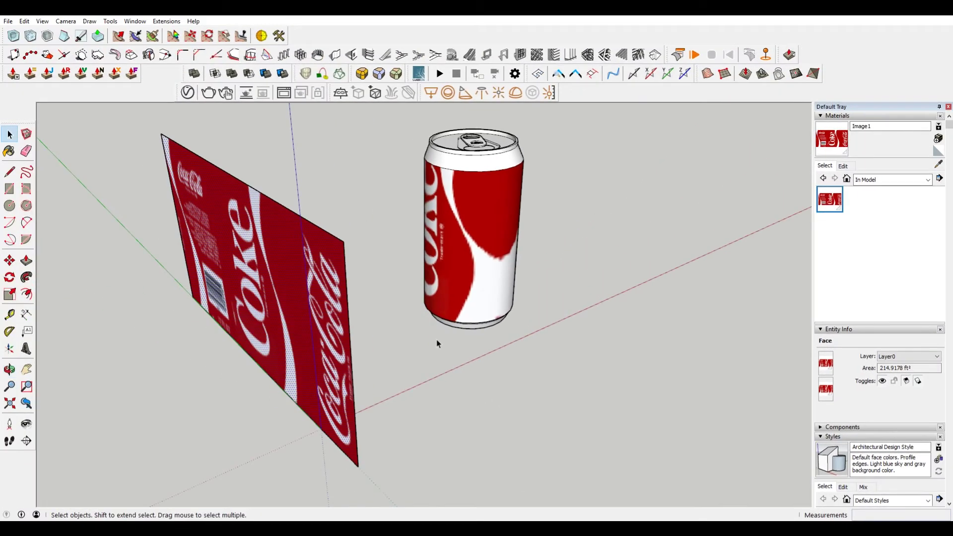
click(47, 19)
click(80, 51)
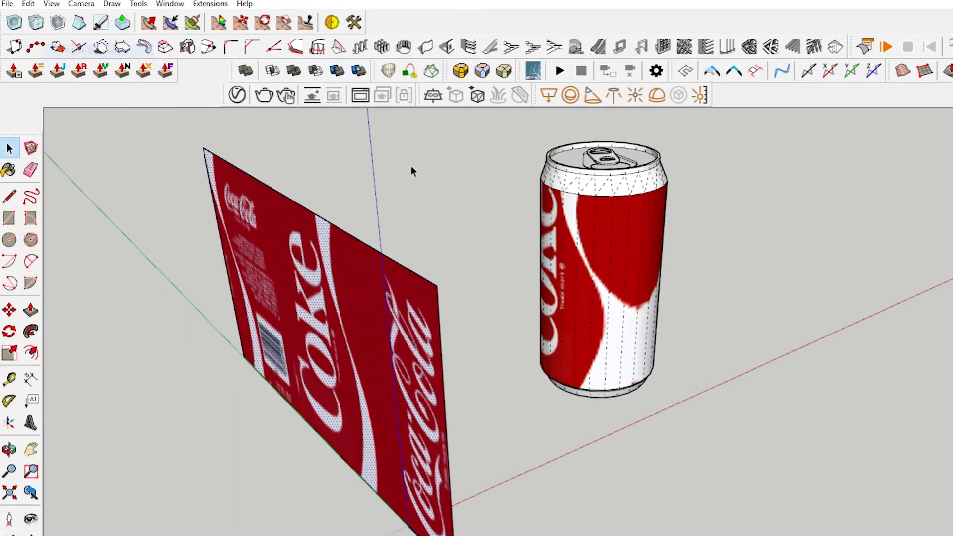
scroll(602, 198, up, 3)
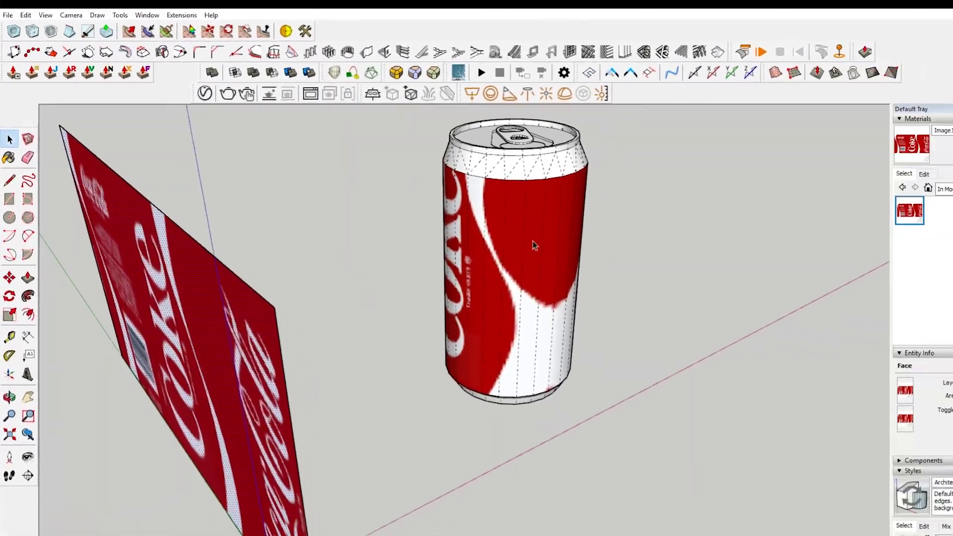
scroll(533, 245, up, 2)
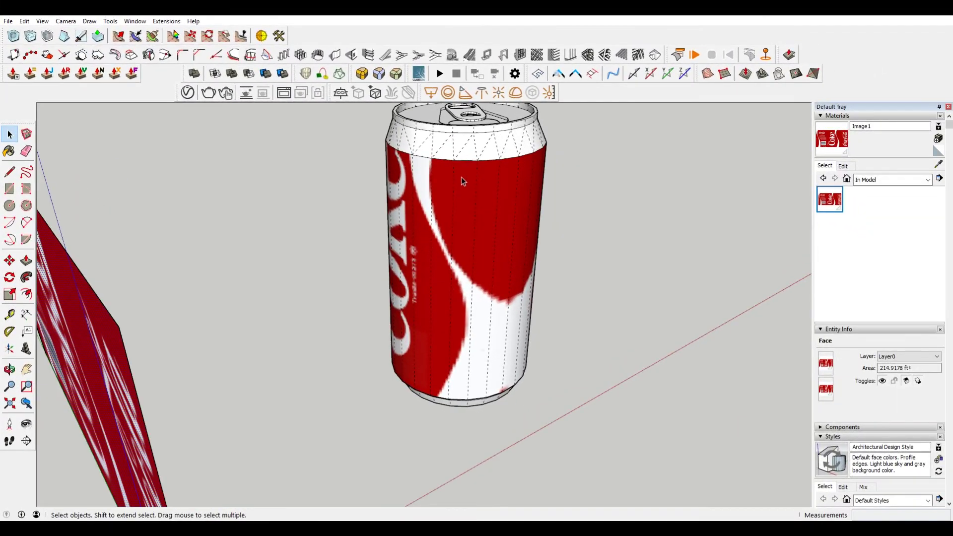
- Examine the can's faceted body alongside the flat label
scroll(460, 233, down, 5)
mouse_move(300, 297)
middle_down()
mouse_move(315, 287)
mouse_move(410, 293)
mouse_move(532, 226)
mouse_move(510, 207)
mouse_move(444, 190)
middle_up()
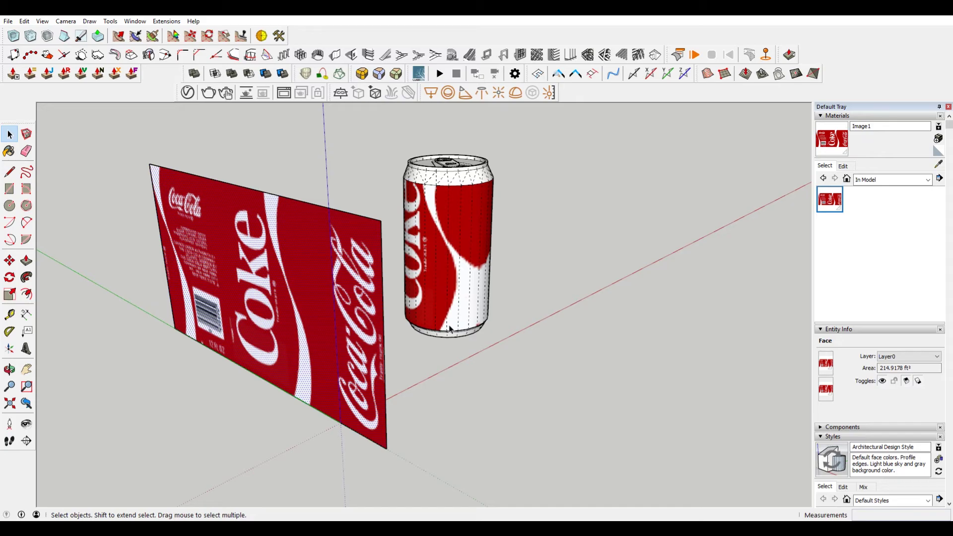
scroll(571, 278, down, 3)
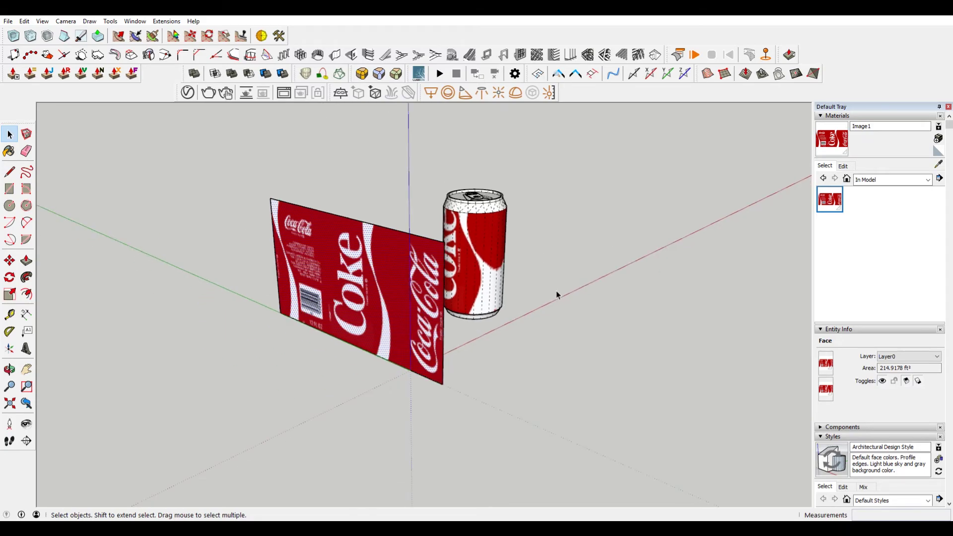
scroll(436, 273, up, 3)
scroll(318, 262, down, 2)
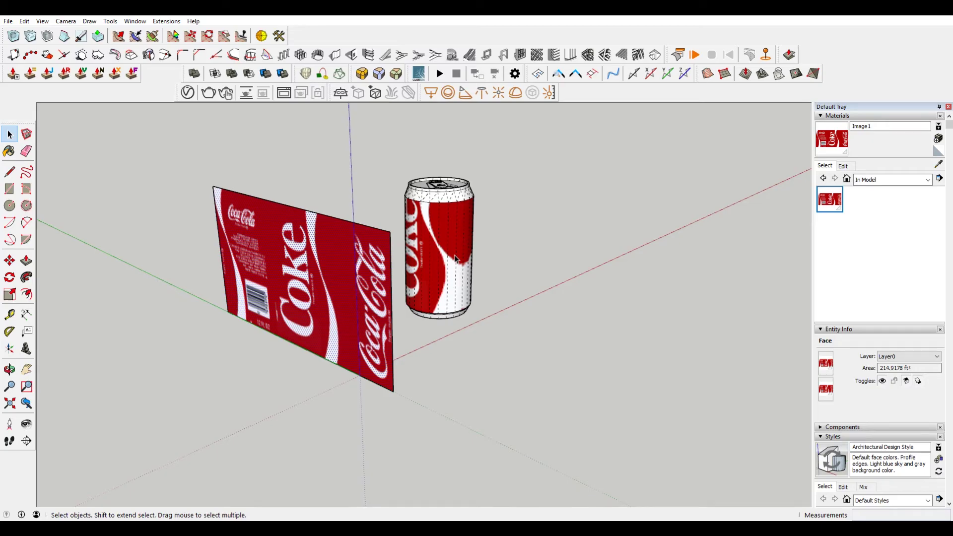
middle_drag(419, 272, 385, 238)
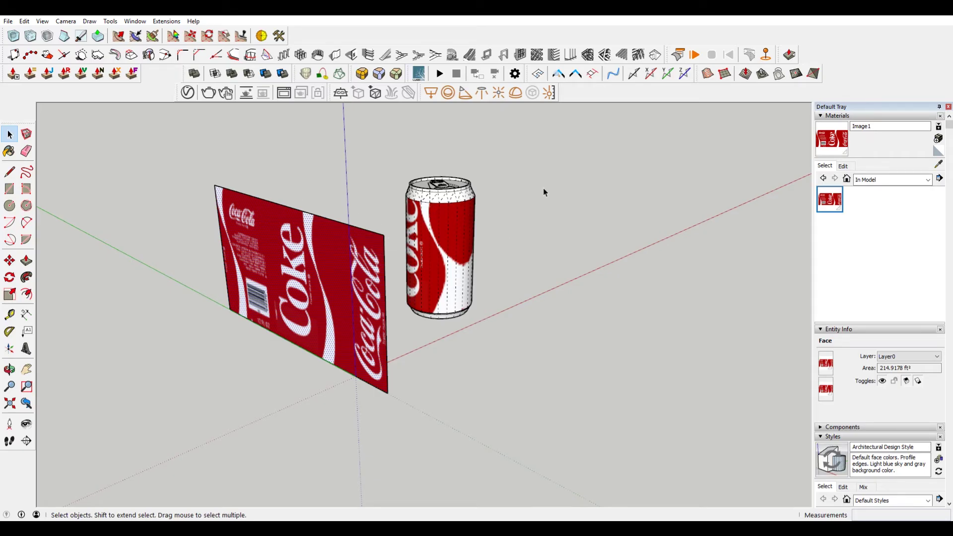
scroll(360, 303, up, 2)
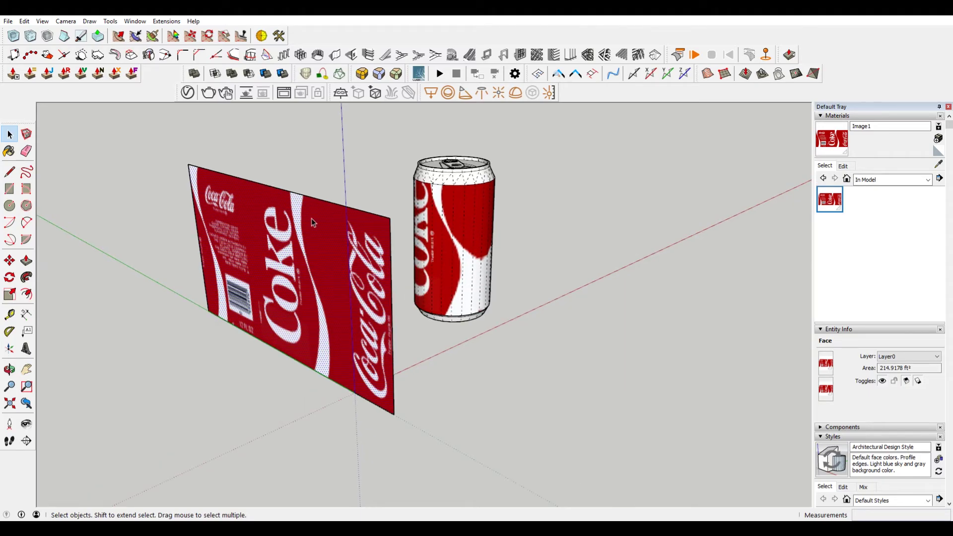
- Group the upright label face together with its bounding edges
double_click(276, 228)
right_click(275, 226)
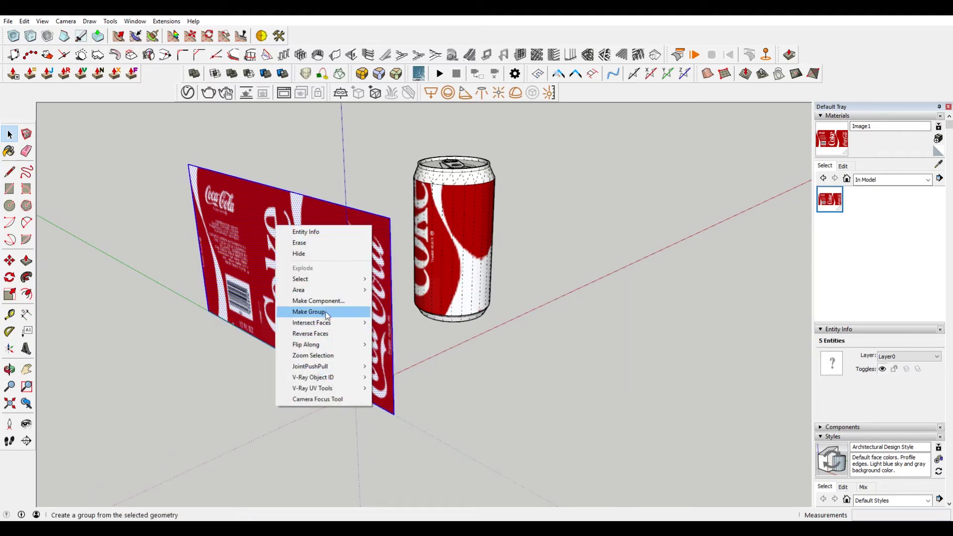
click(303, 310)
middle_drag(448, 249, 273, 230)
- Open the label group for editing, then measure the height of the can's painted body and the label's vertical edge
double_click(283, 241)
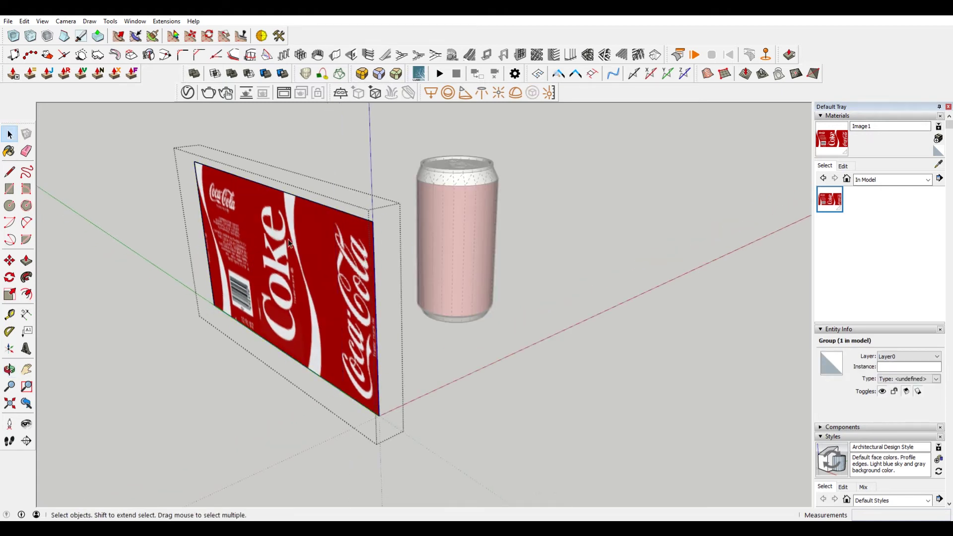
click(9, 314)
scroll(427, 323, up, 3)
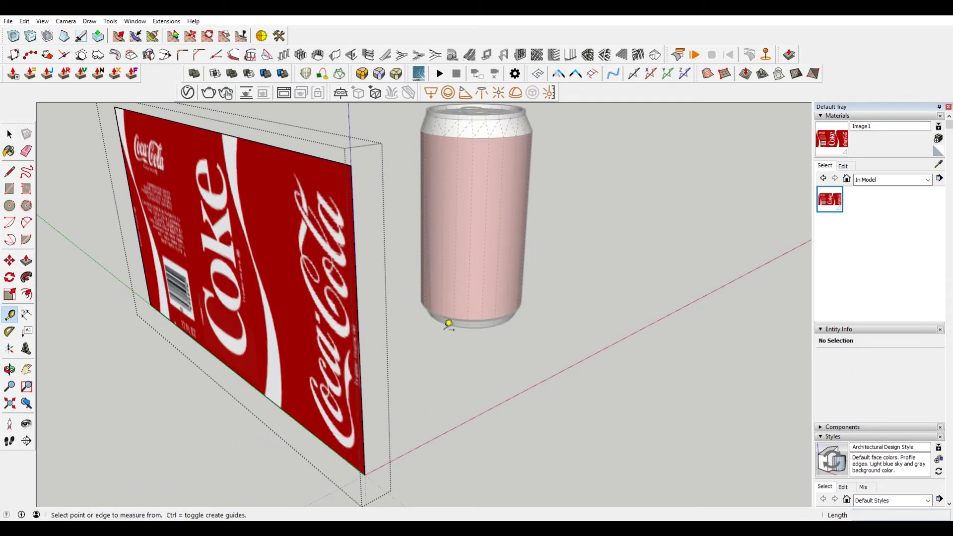
click(472, 312)
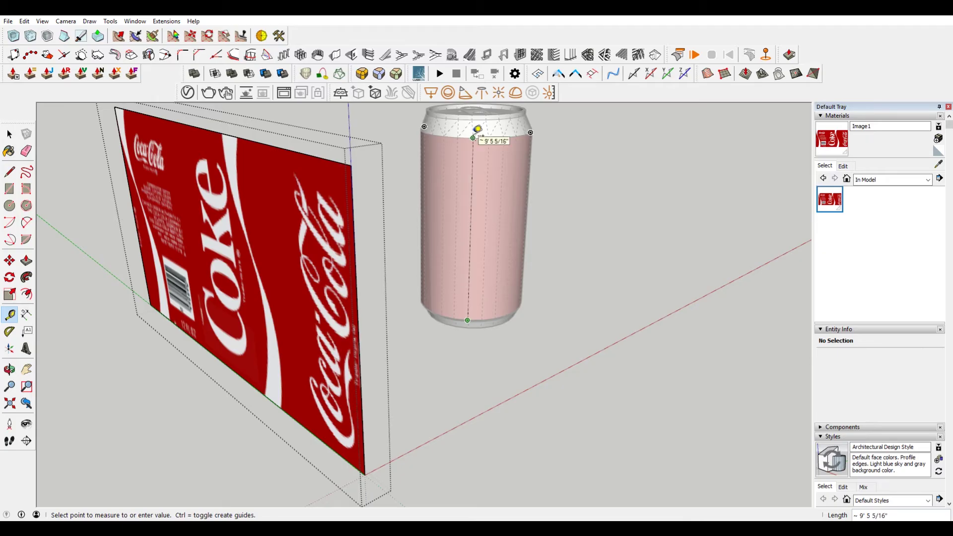
click(478, 129)
click(364, 475)
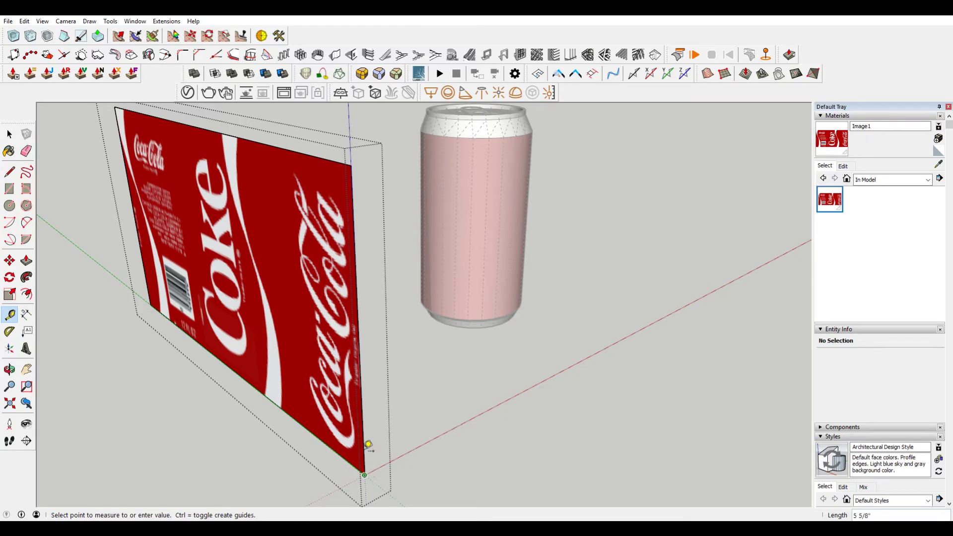
click(352, 151)
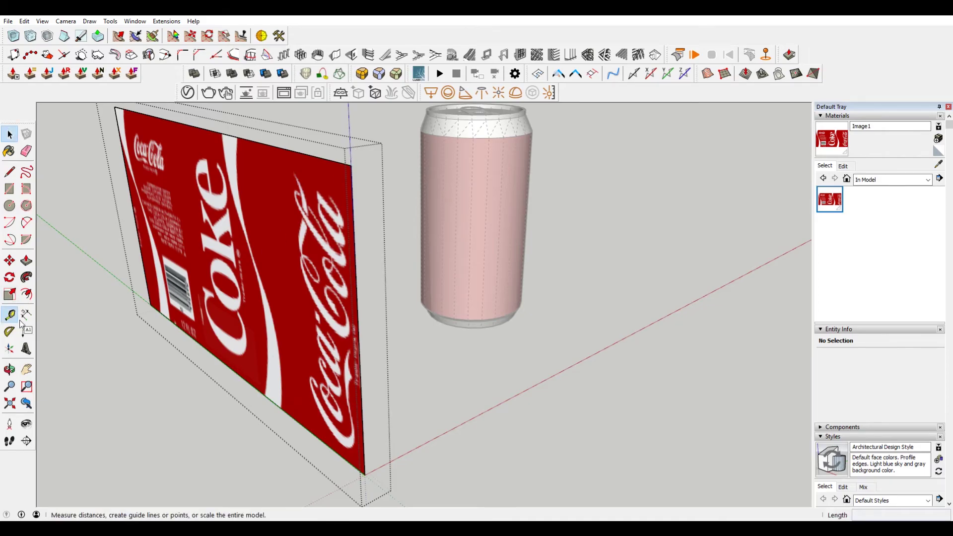
- Resize the active label group so its vertical edge measures 9'5.5", accept the resize and close the group
click(376, 470)
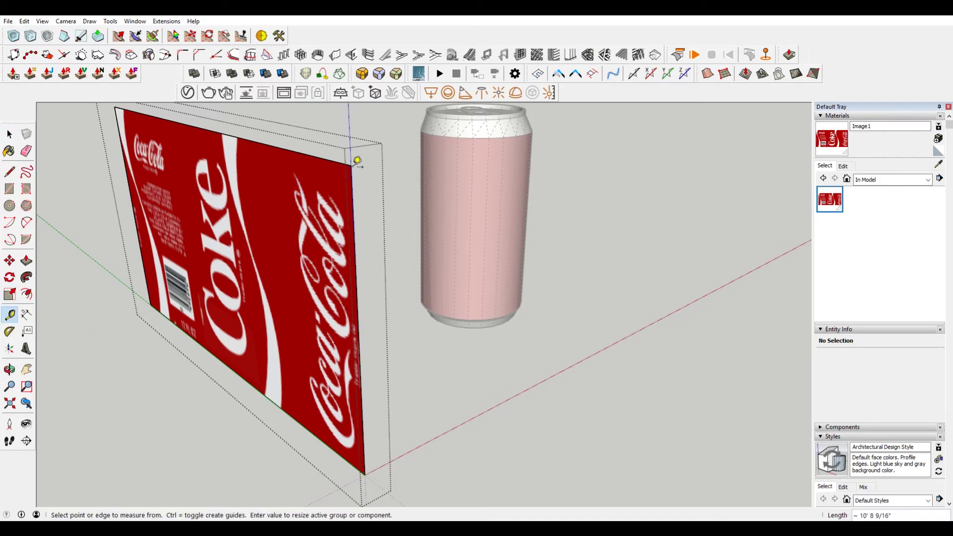
text(9'5.5)
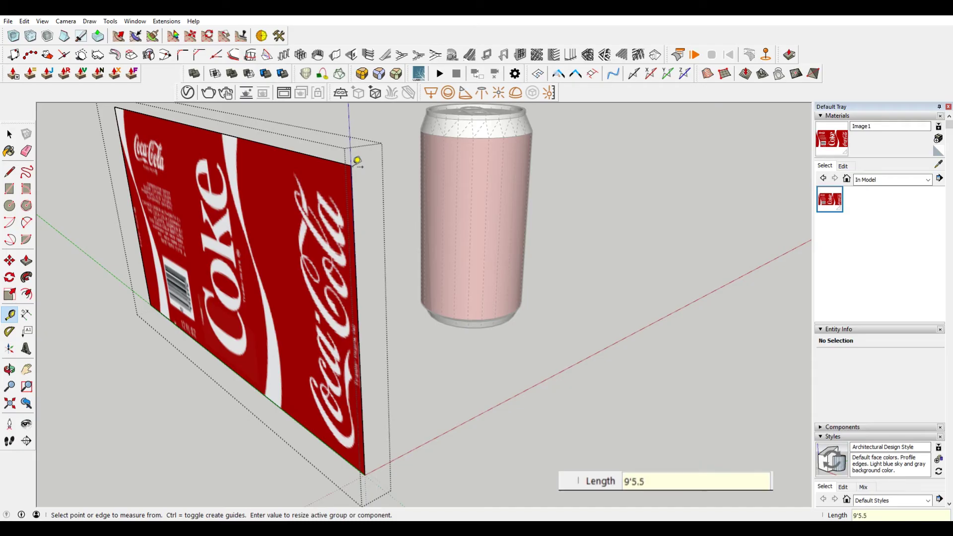
key(Return)
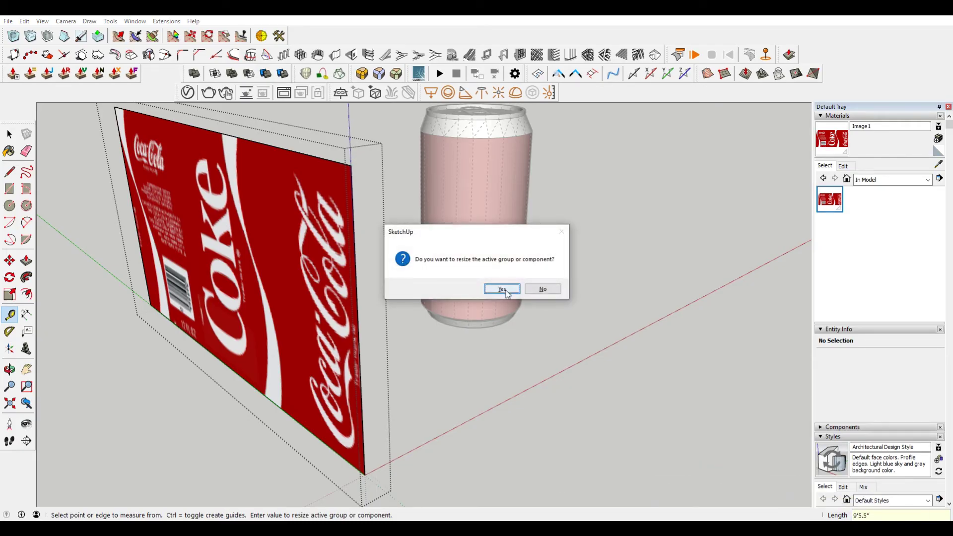
click(501, 288)
scroll(496, 281, down, 5)
key(space)
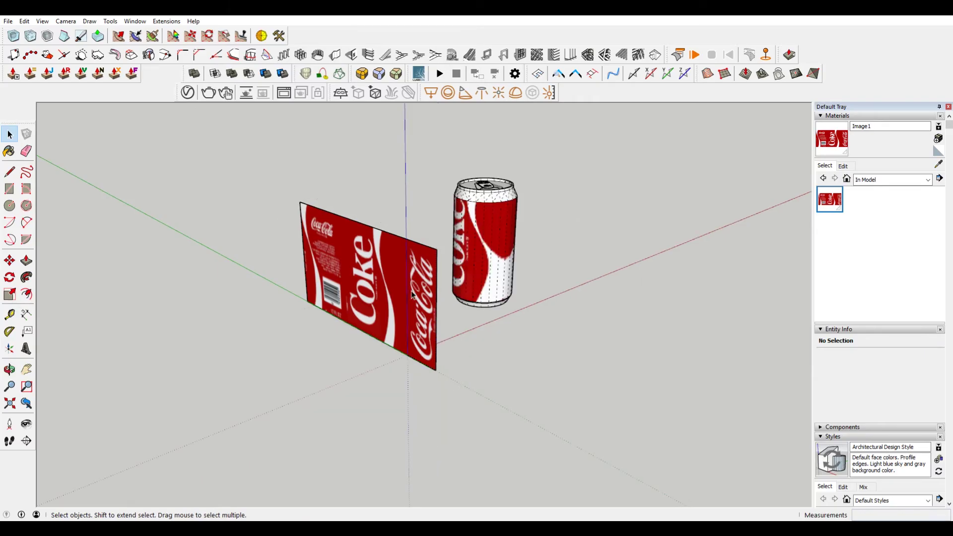
click(407, 290)
scroll(458, 340, up, 2)
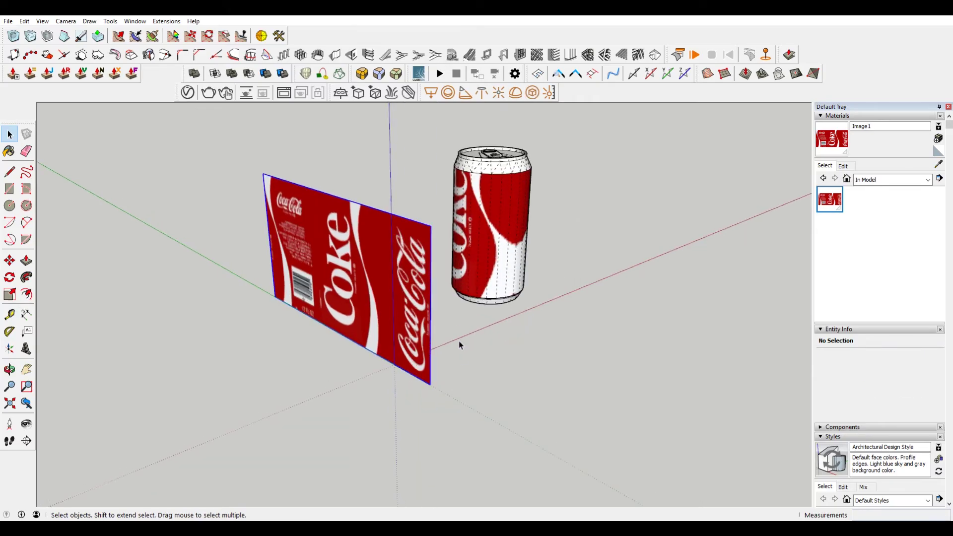
key(m)
click(430, 385)
middle_drag(430, 384, 462, 347)
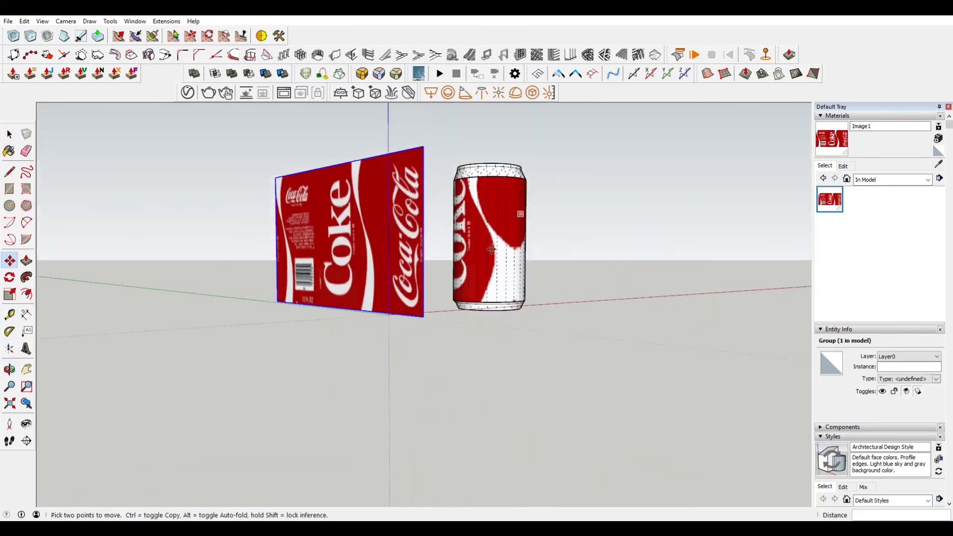
- Open the label group and turn off the Projected texture option on its face
scroll(486, 310, up, 5)
scroll(487, 304, down, 6)
middle_drag(460, 206, 328, 226)
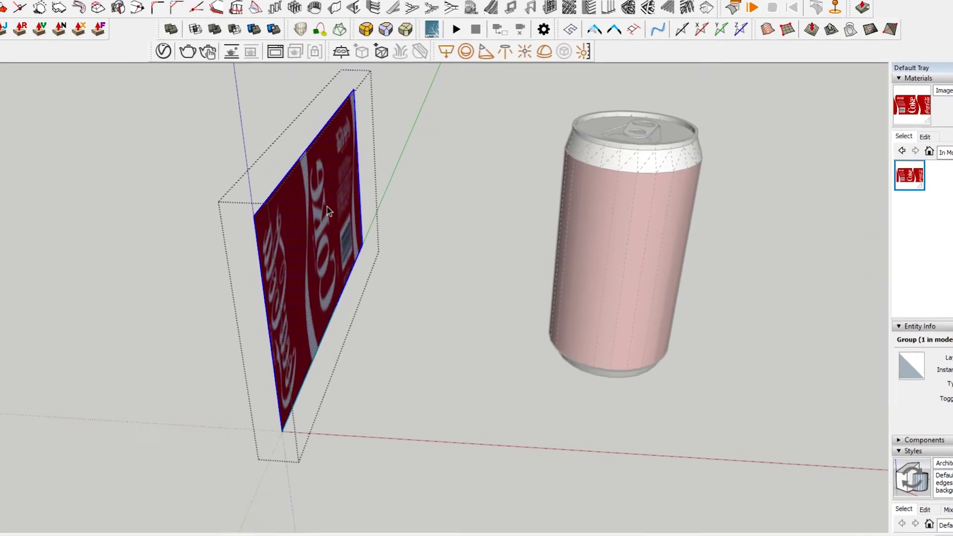
right_click(328, 204)
click(302, 223)
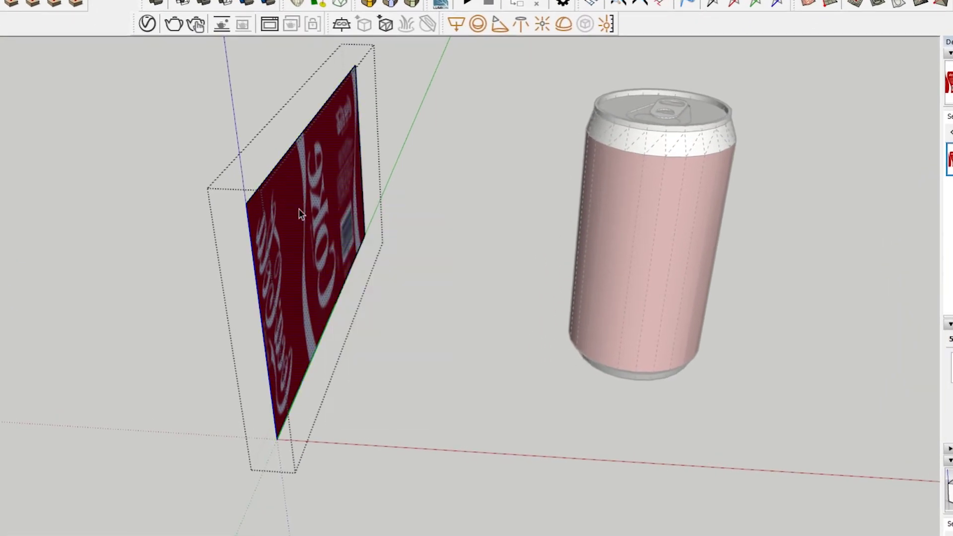
right_click(302, 220)
mouse_move(379, 375)
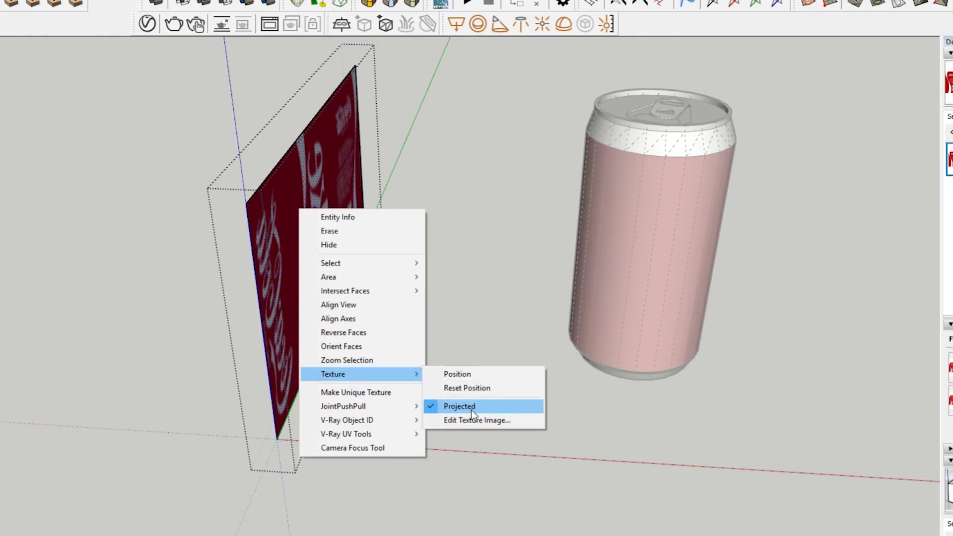
click(471, 409)
right_click(313, 198)
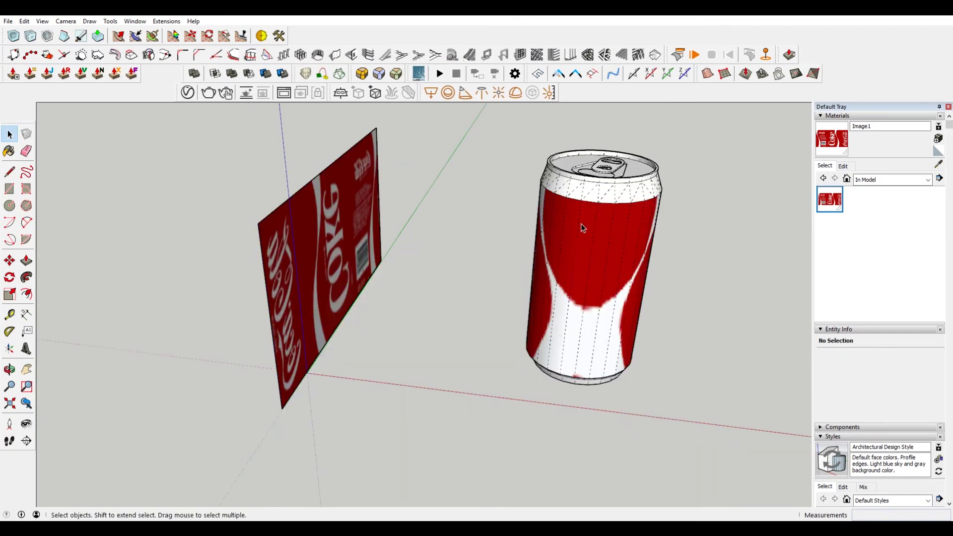
- Sample the texture from the flat label and paint it onto the first facets of the can's body
click(582, 227)
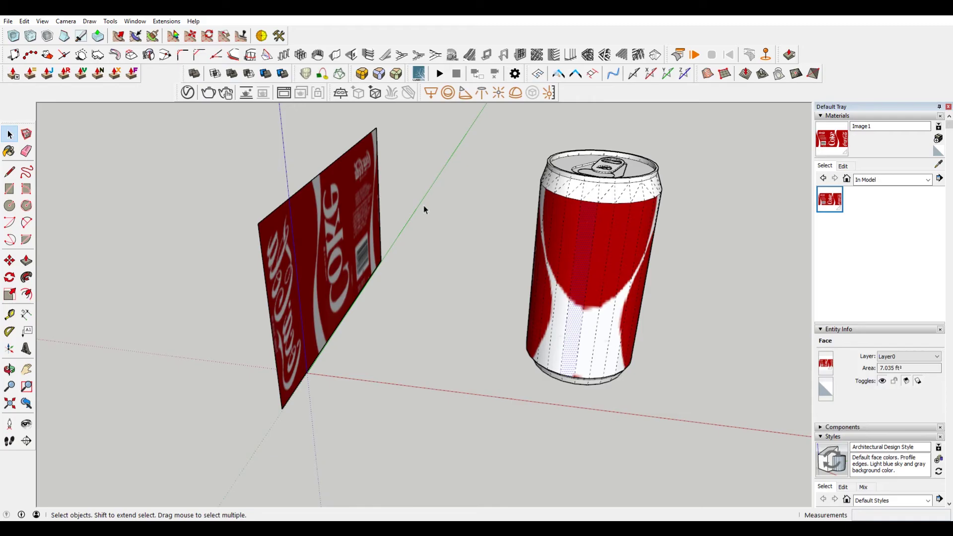
key(b)
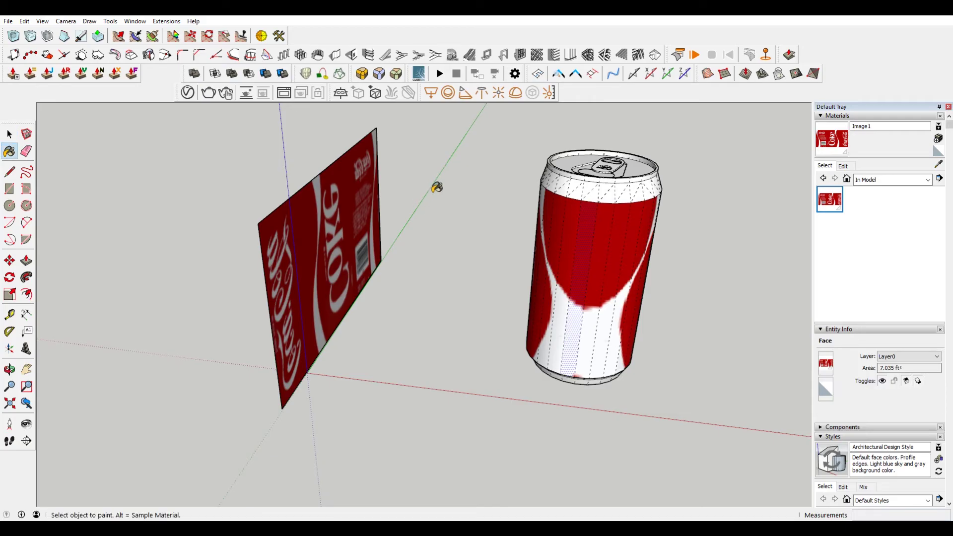
key(alt)
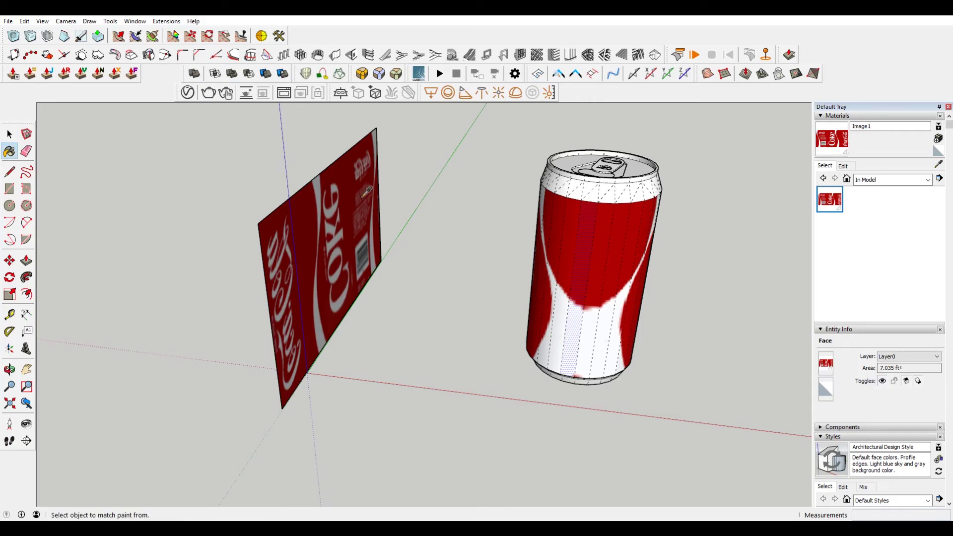
click(625, 233)
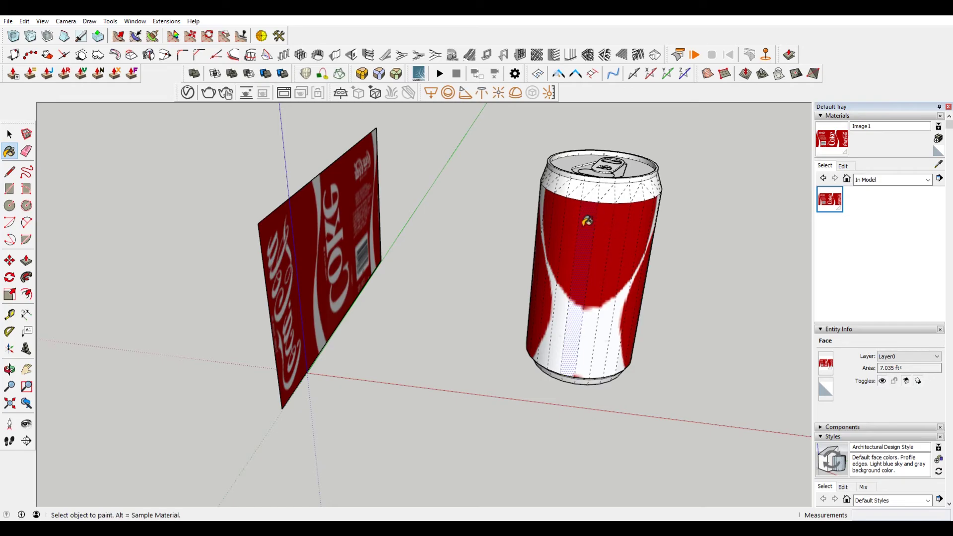
click(591, 219)
click(578, 224)
- Paint the remaining facets one by one around the can's body, continuing the label texture from each facet to the next
mouse_move(575, 229)
middle_down()
mouse_move(640, 271)
mouse_move(551, 202)
mouse_move(528, 237)
mouse_move(538, 256)
mouse_move(576, 245)
middle_up()
click(548, 201)
click(521, 194)
click(510, 189)
click(571, 233)
click(553, 230)
middle_drag(510, 249, 640, 288)
click(640, 288)
click(625, 283)
middle_drag(570, 276, 689, 263)
click(689, 263)
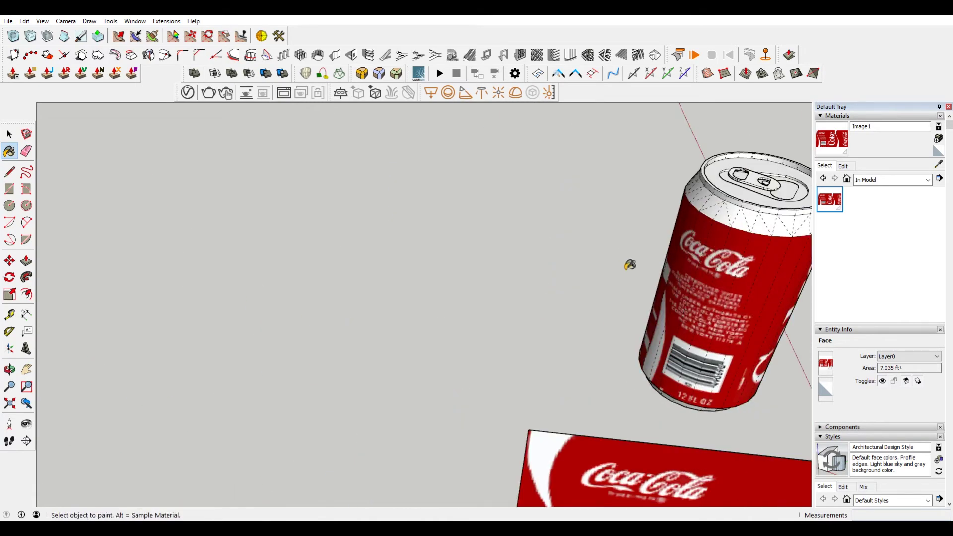
mouse_move(629, 266)
middle_down()
mouse_move(684, 235)
mouse_move(637, 258)
mouse_move(669, 241)
middle_up()
click(684, 236)
click(628, 252)
click(626, 253)
click(669, 240)
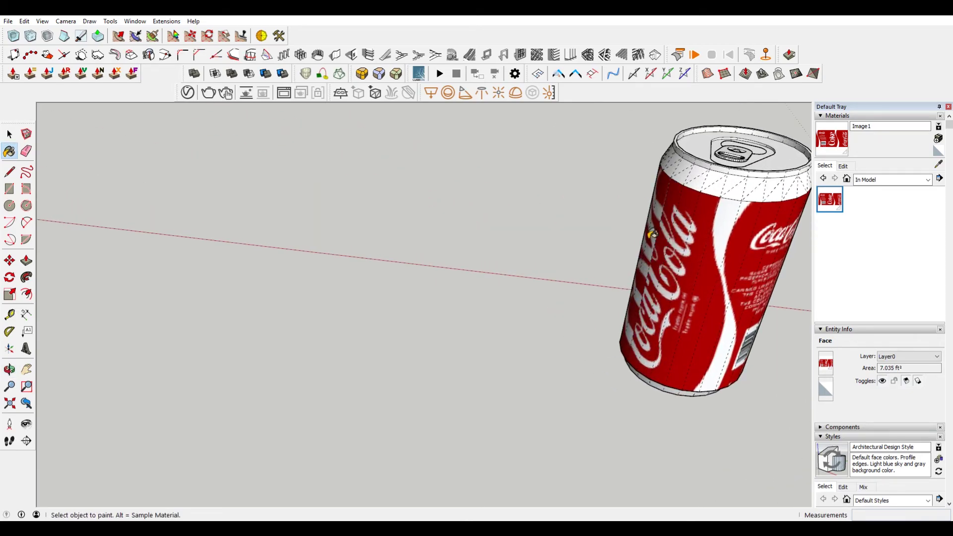
click(650, 248)
mouse_move(597, 253)
middle_down()
mouse_move(669, 250)
mouse_move(607, 242)
mouse_move(657, 243)
mouse_move(674, 278)
mouse_move(723, 283)
mouse_move(658, 323)
mouse_move(836, 296)
mouse_move(643, 267)
mouse_move(749, 261)
mouse_move(670, 224)
mouse_move(701, 273)
middle_up()
click(638, 253)
click(607, 242)
click(607, 242)
click(660, 276)
click(660, 275)
click(657, 274)
click(657, 323)
click(641, 308)
- Compare the label wrapped around the can with the flat label, checking the artwork near the base and around the body
scroll(410, 262, up, 3)
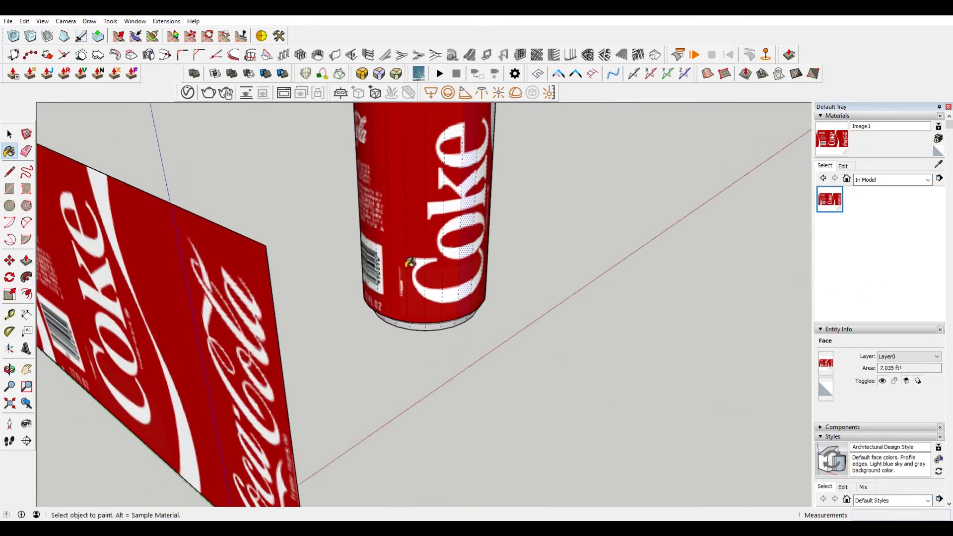
scroll(410, 262, up, 2)
scroll(426, 310, down, 5)
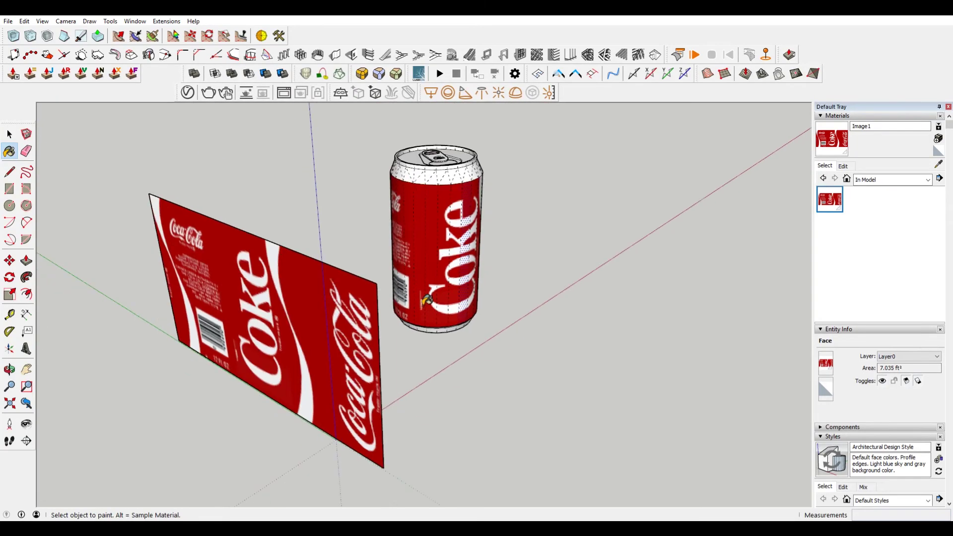
scroll(232, 299, up, 5)
scroll(232, 327, down, 5)
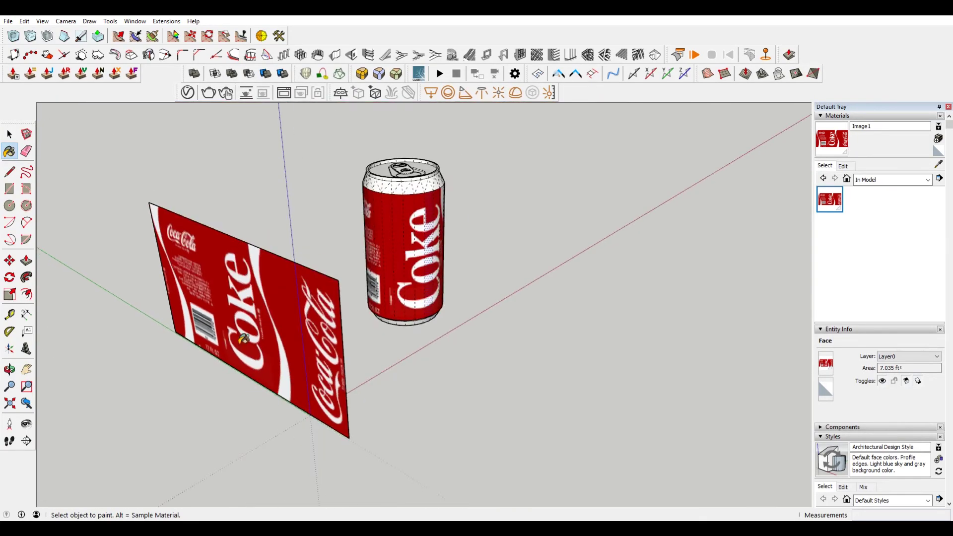
middle_drag(462, 224, 471, 312)
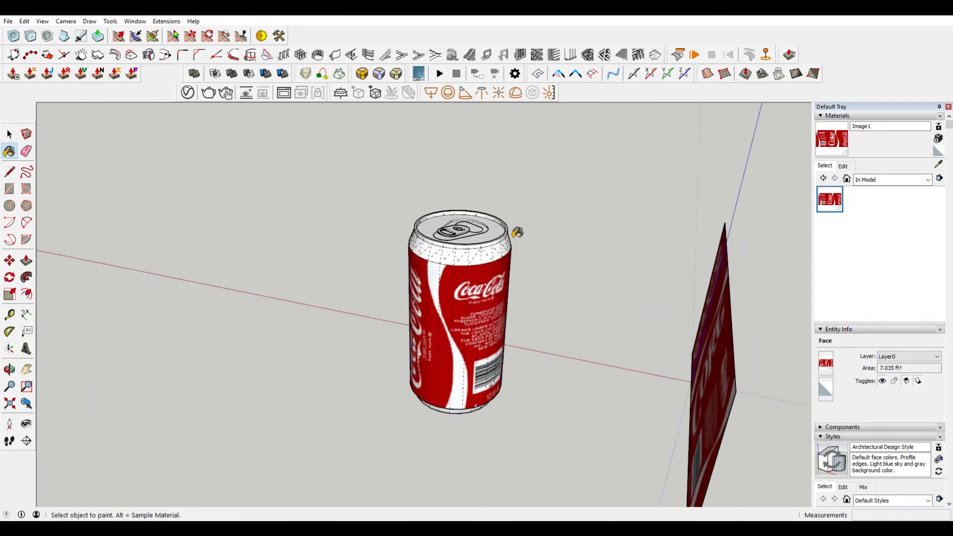
middle_drag(497, 243, 606, 272)
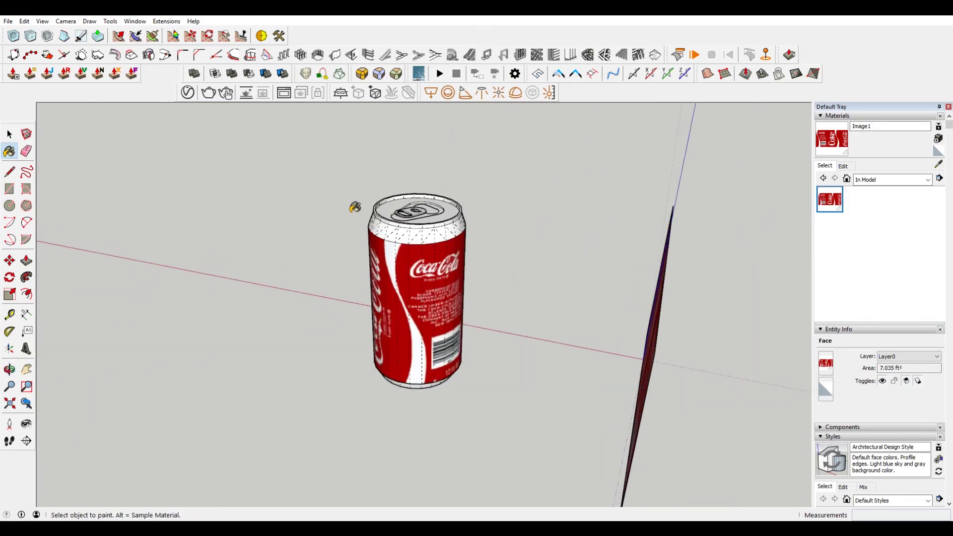
middle_drag(355, 207, 553, 333)
middle_drag(381, 356, 466, 363)
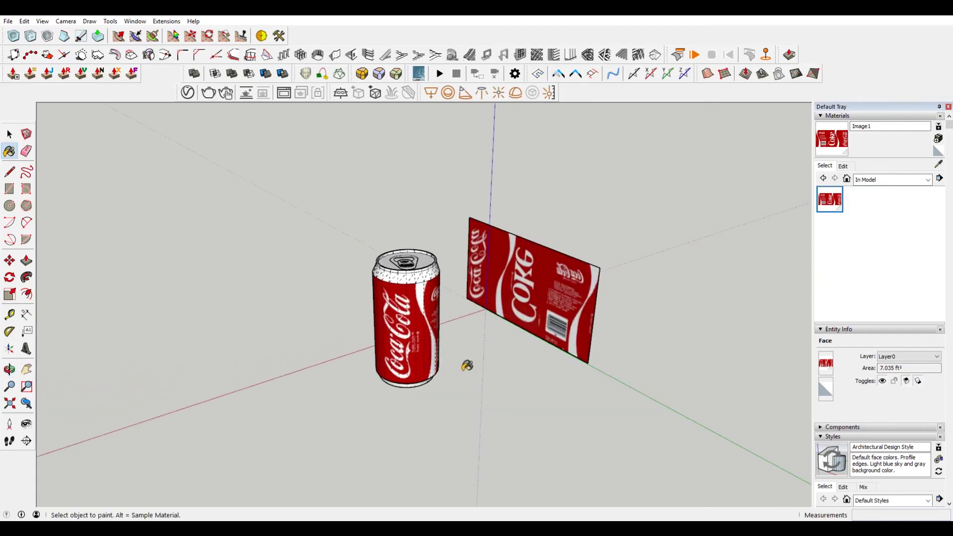
scroll(467, 366, up, 2)
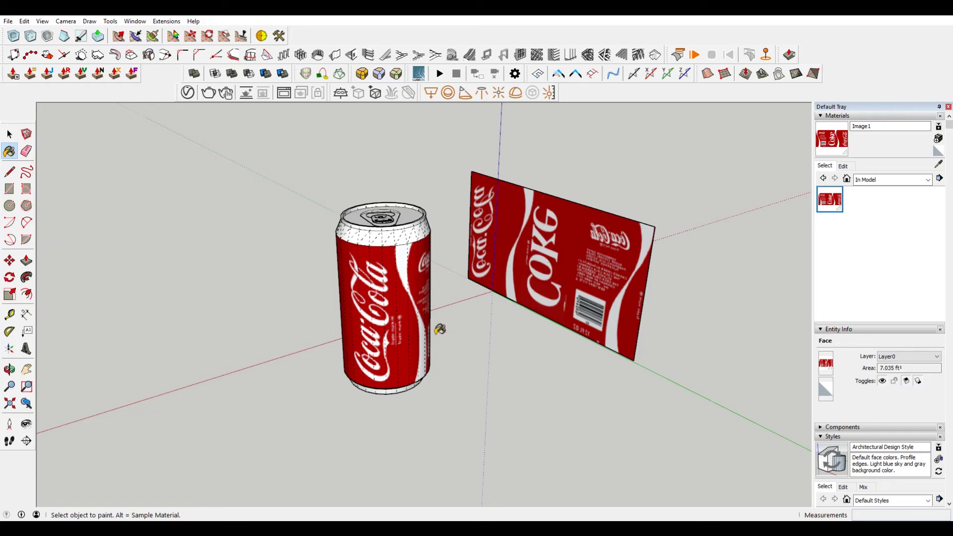
middle_drag(480, 418, 556, 397)
- Turn off hidden geometry so the can's facet lines no longer show
click(44, 21)
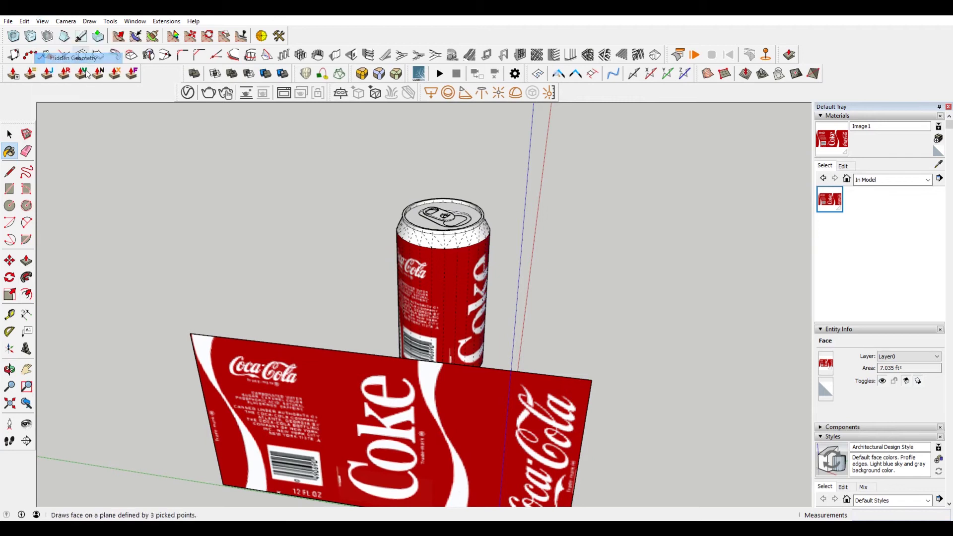
mouse_move(595, 348)
middle_down()
mouse_move(617, 351)
mouse_move(298, 297)
mouse_move(620, 330)
mouse_move(210, 311)
mouse_move(188, 351)
mouse_move(571, 342)
mouse_move(399, 358)
mouse_move(787, 355)
mouse_move(459, 373)
mouse_move(409, 362)
mouse_move(361, 434)
mouse_move(487, 334)
mouse_move(510, 372)
middle_up()
key(space)
- Inspect the smooth can from all sides for distortion and continuity of the wrapped label
scroll(399, 358, up, 5)
scroll(400, 359, down, 5)
scroll(409, 362, up, 5)
scroll(409, 362, down, 5)
scroll(361, 433, up, 4)
scroll(327, 428, down, 4)
scroll(510, 372, up, 3)
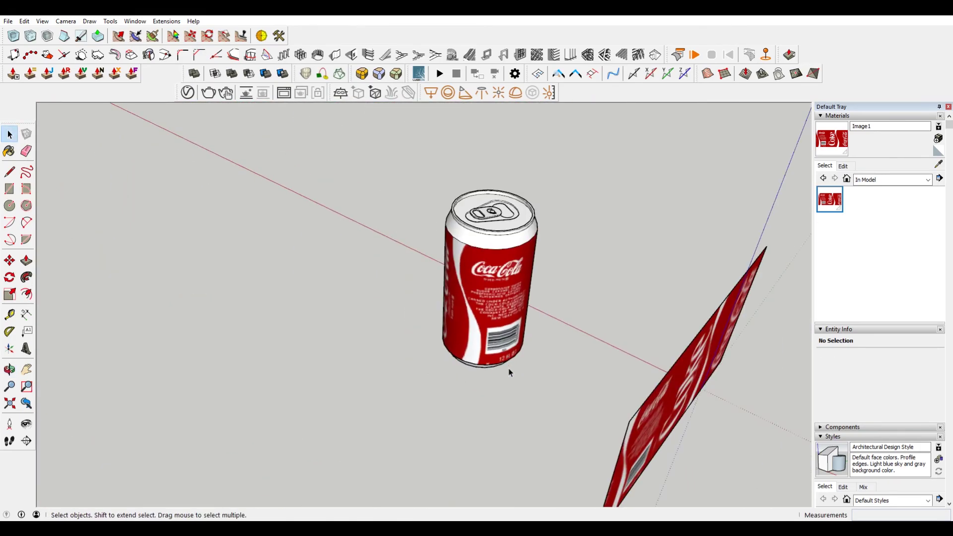
scroll(447, 371, down, 3)
middle_drag(447, 370, 127, 268)
scroll(558, 333, up, 3)
scroll(424, 403, up, 1)
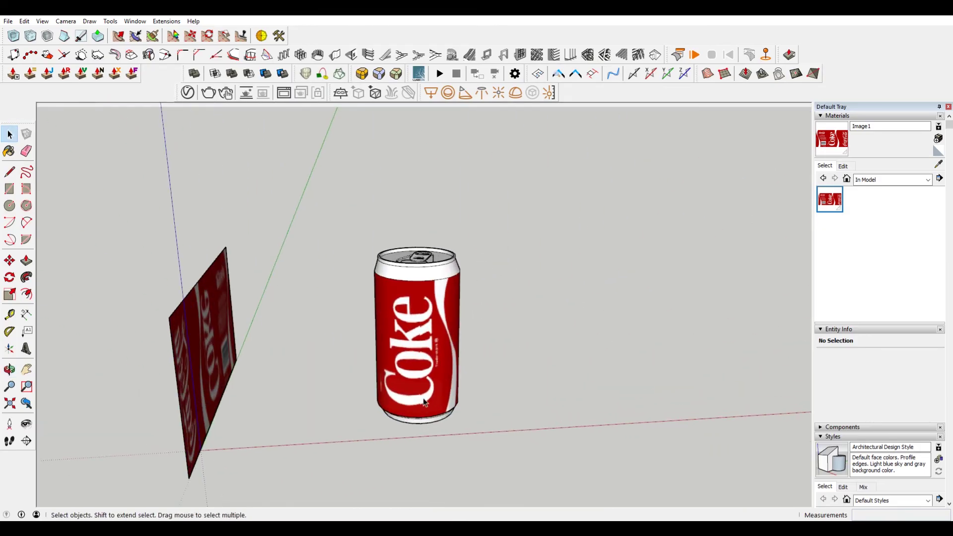
middle_drag(280, 357, 311, 268)
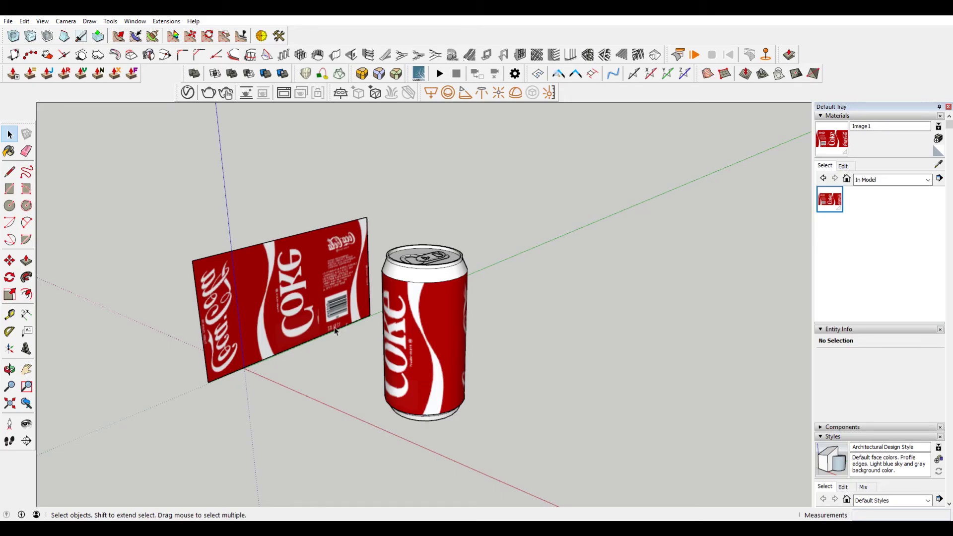
middle_drag(411, 308, 375, 296)
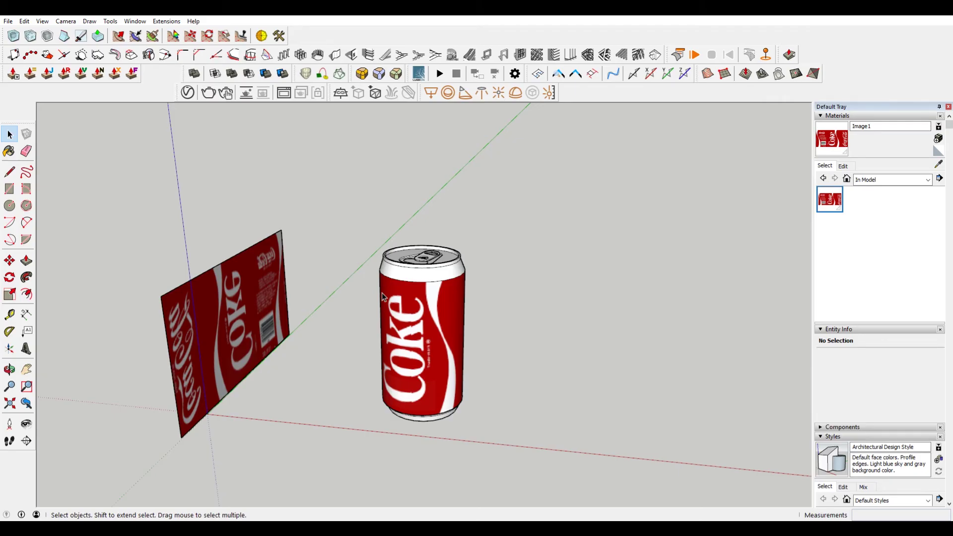
scroll(388, 308, up, 1)
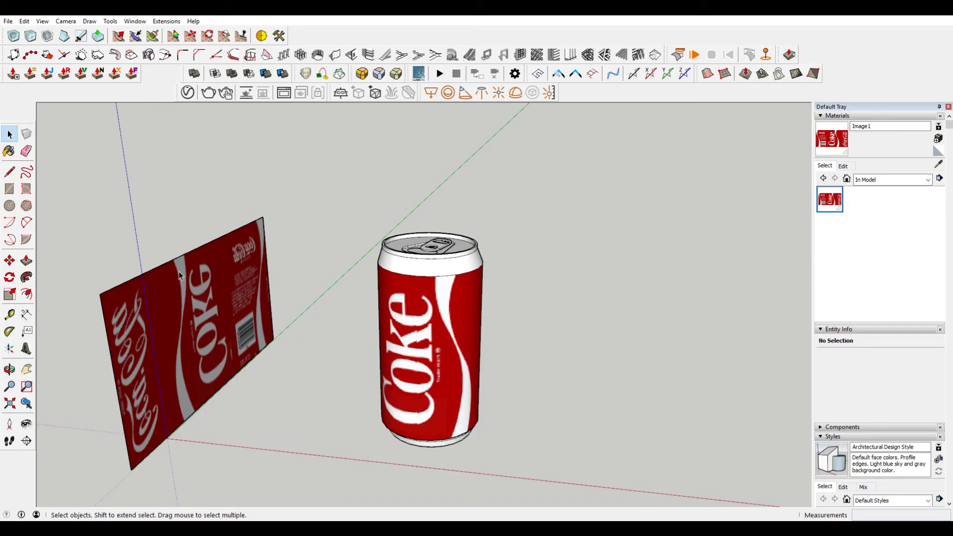
scroll(272, 240, up, 3)
scroll(254, 309, down, 3)
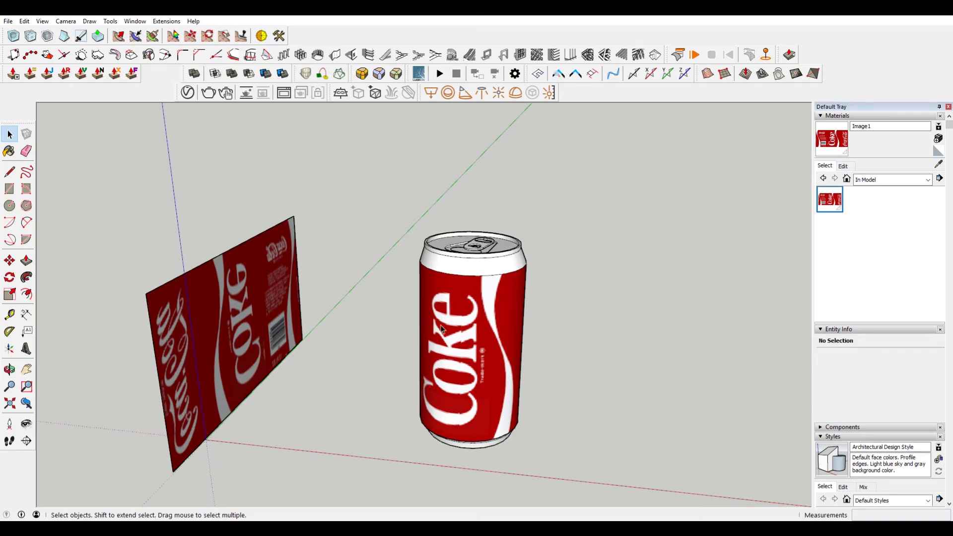
- Copy the two arcs forming the upper edge of the can's painted body about 11' 2 1/2" away, beside the can
click(461, 278)
click(512, 274)
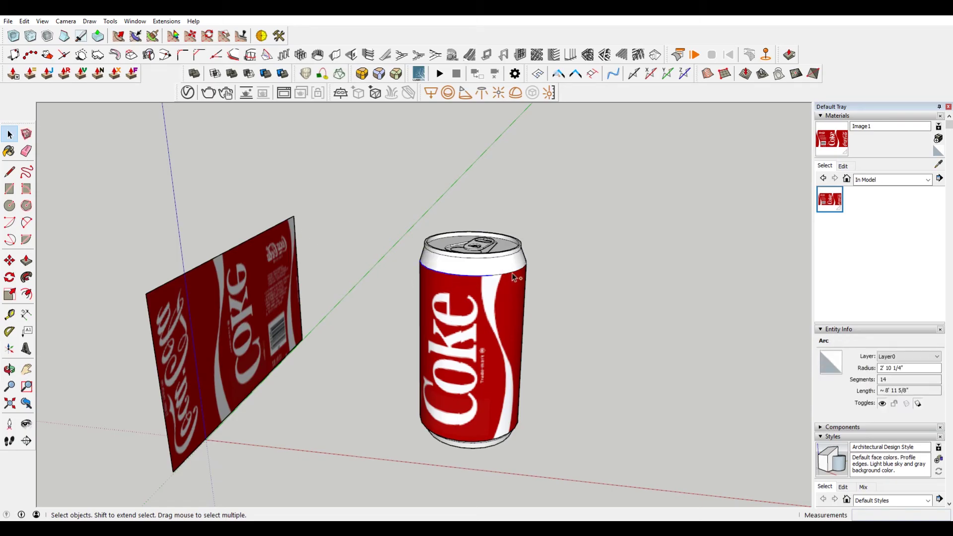
shift+click(511, 273)
key(m)
click(526, 274)
key(ctrl)
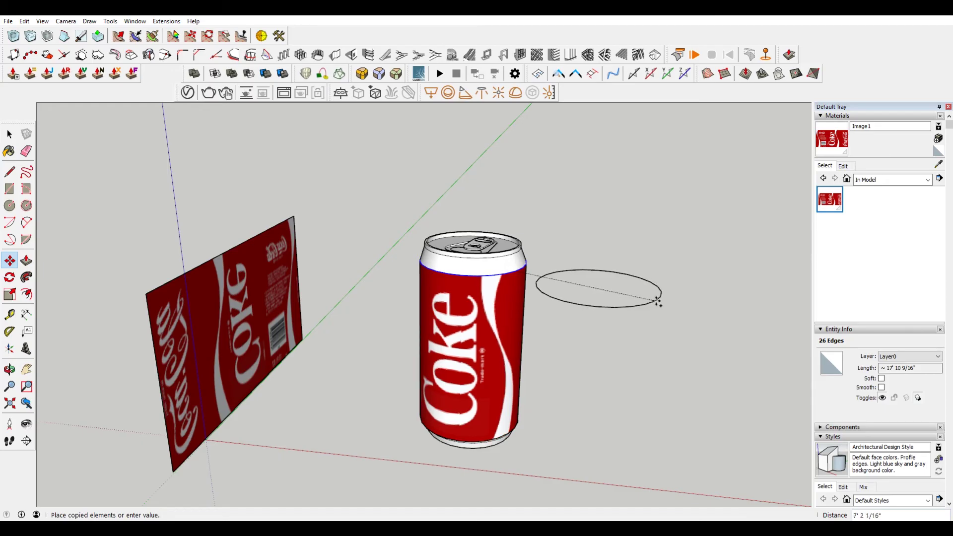
click(718, 342)
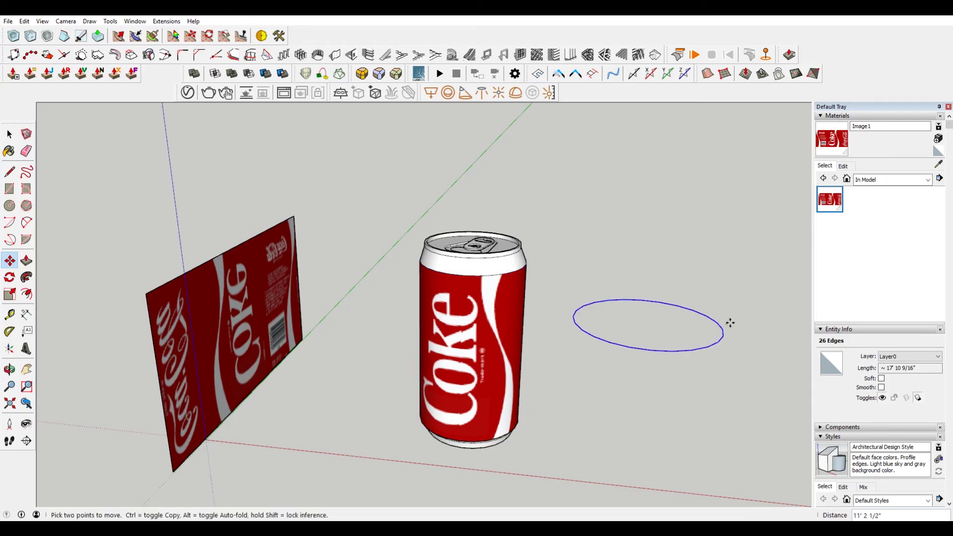
- Select all edges of the copied circle and use Entity Info to read its total length
key(space)
drag(642, 379, 618, 354)
triple_click(719, 347)
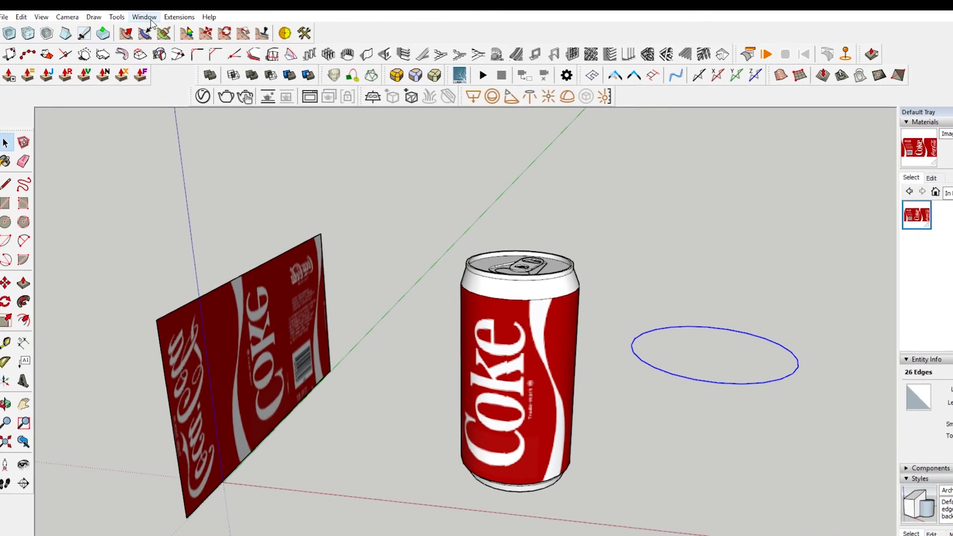
click(147, 17)
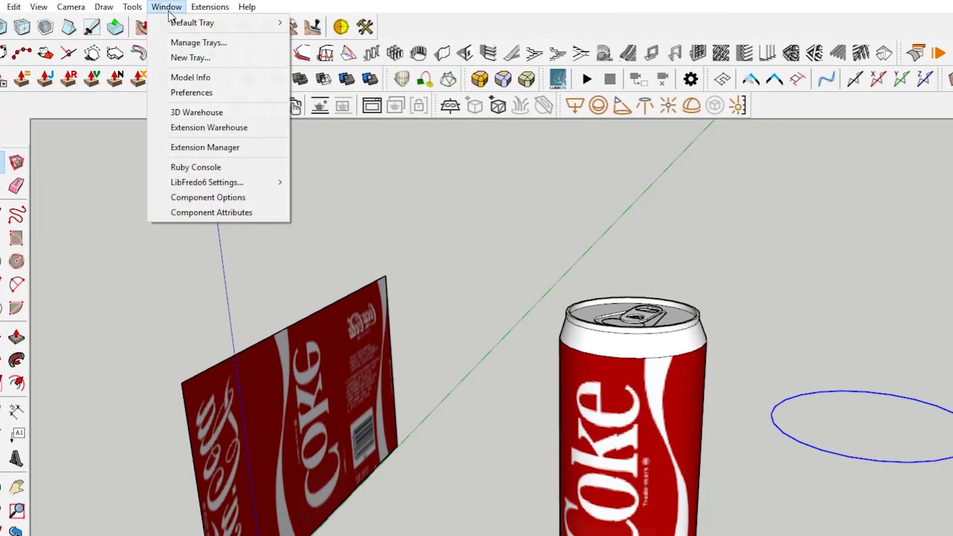
mouse_move(182, 31)
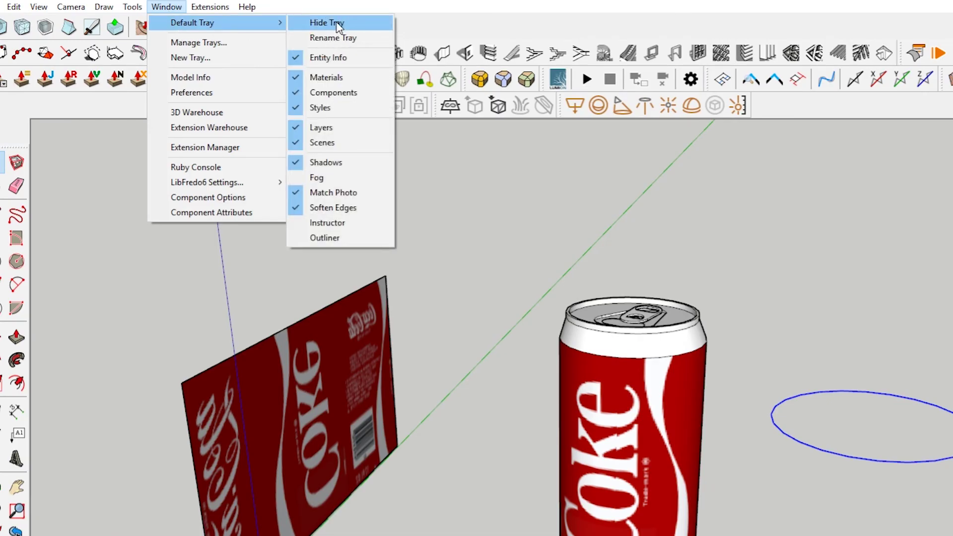
click(363, 59)
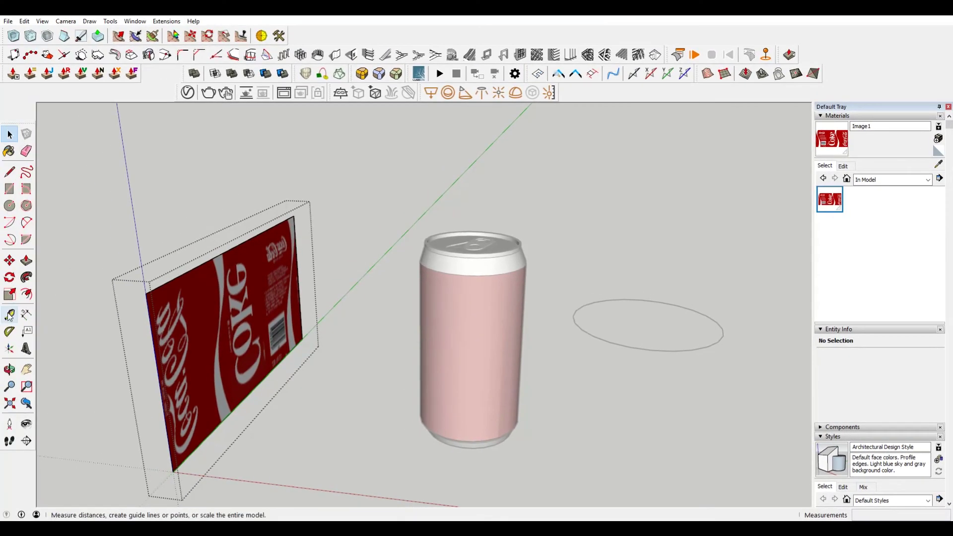
- Try to rescale the label group by measuring its upper edge and entering 1'10.5" as the new length
click(10, 315)
click(146, 294)
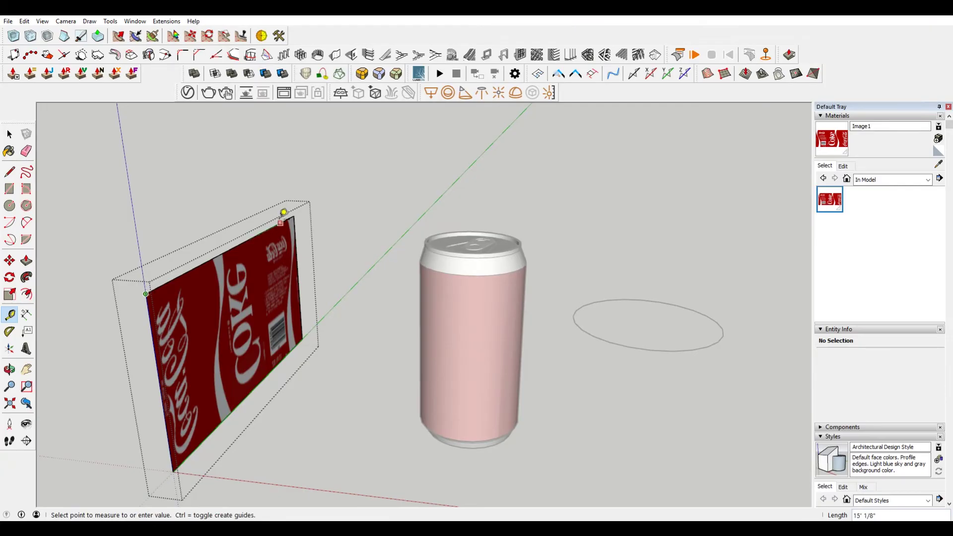
click(295, 206)
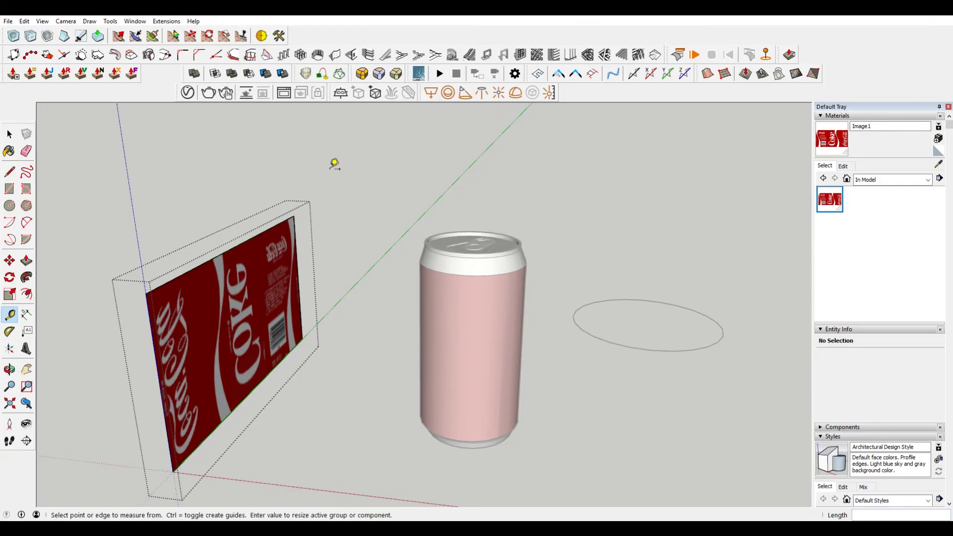
key(F2)
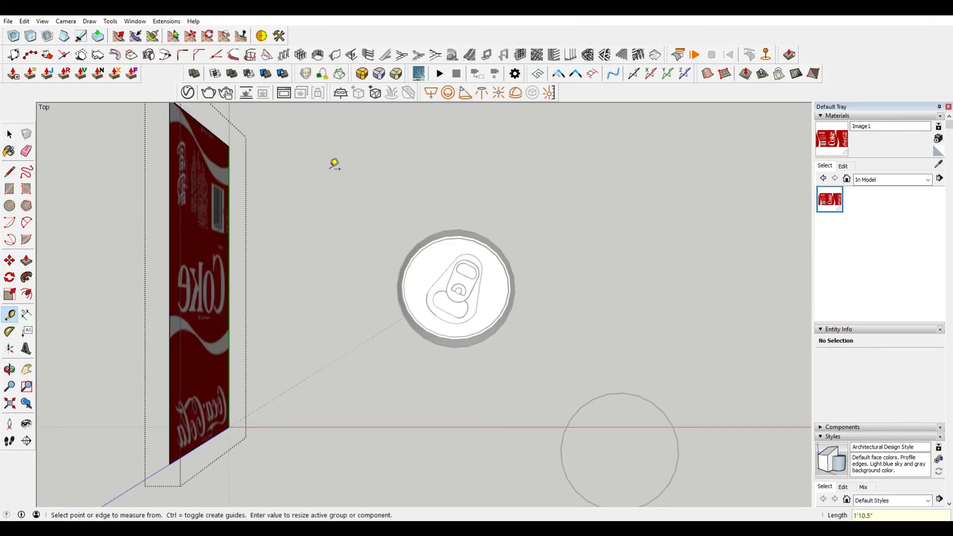
key(Return)
key(Return)
key(space)
- Rescale the label by measuring its long upper edge with the Tape Measure and setting that length to 17'10.5", and leave the group
double_click(216, 326)
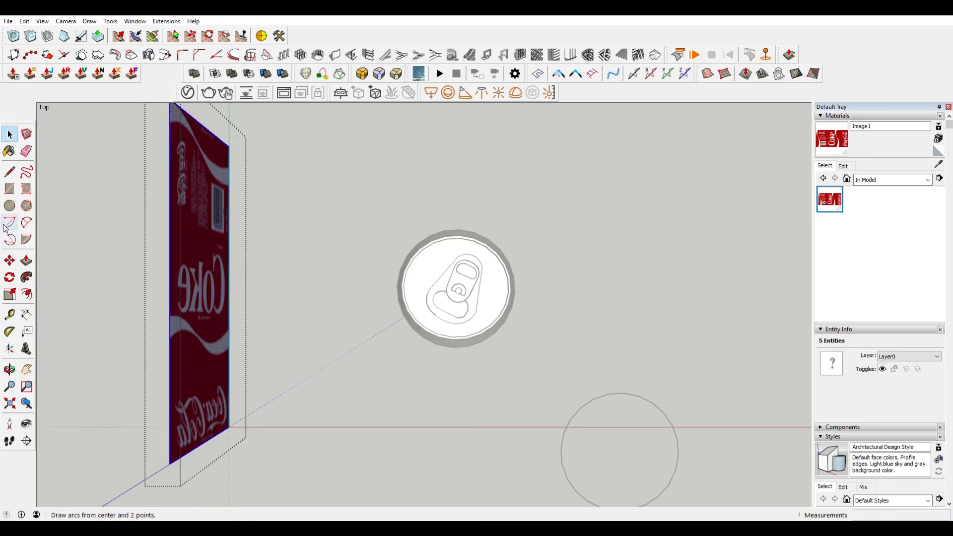
click(10, 315)
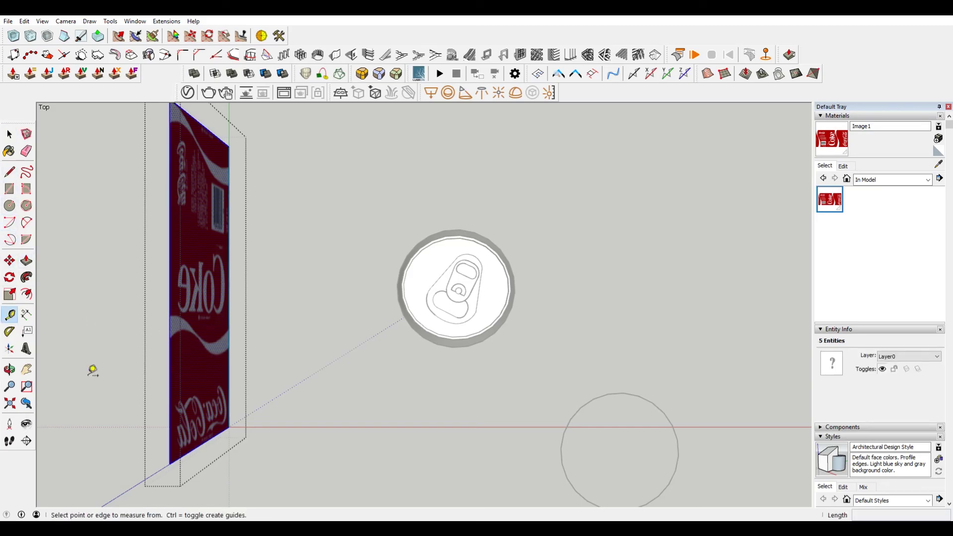
click(169, 463)
scroll(174, 290, down, 2)
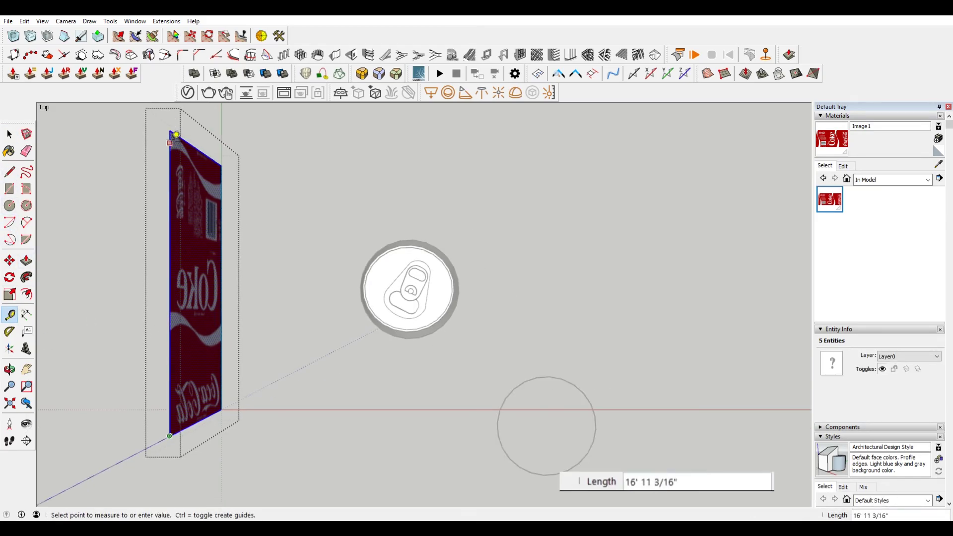
click(173, 128)
text(17')
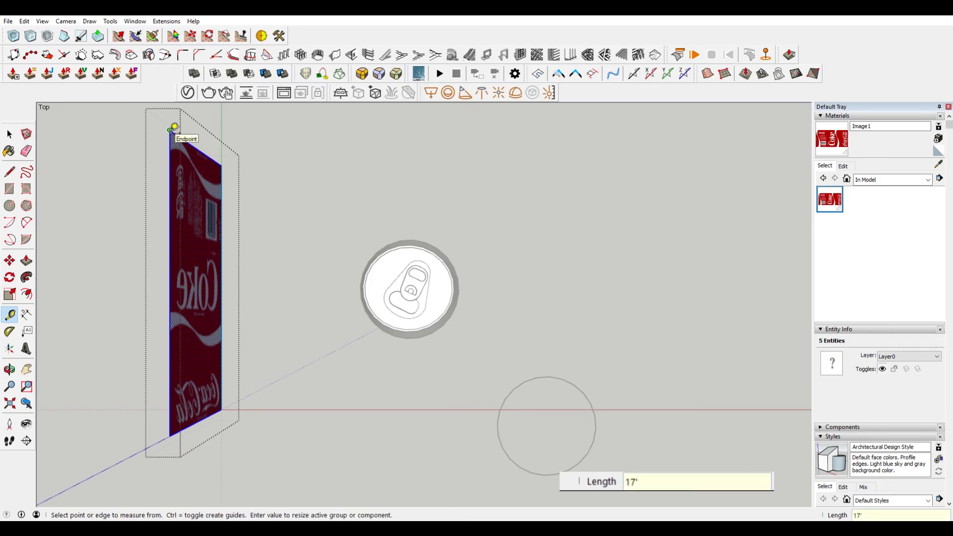
text(10.5)
key(Return)
key(Return)
middle_drag(285, 215, 166, 176)
middle_drag(263, 313, 253, 283)
scroll(253, 283, up, 3)
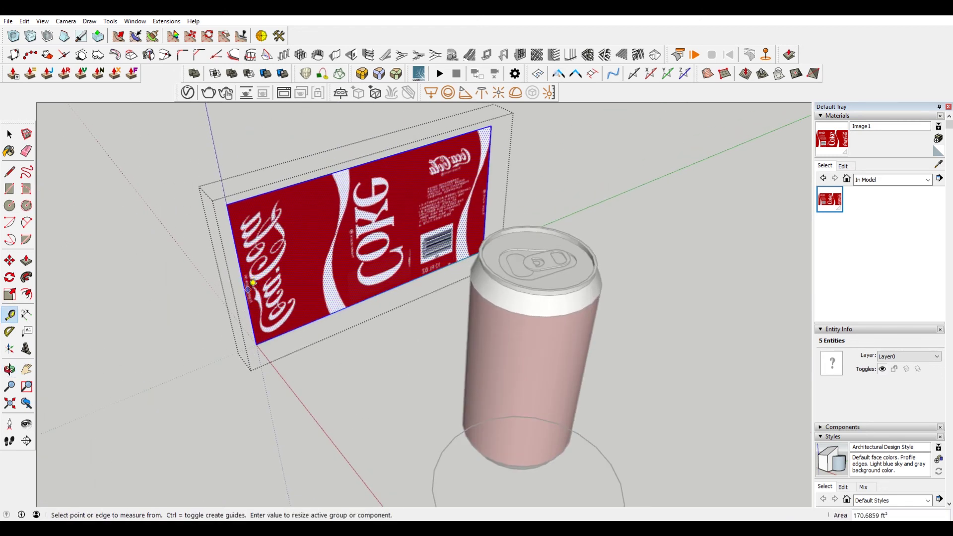
key(space)
middle_drag(332, 335, 437, 303)
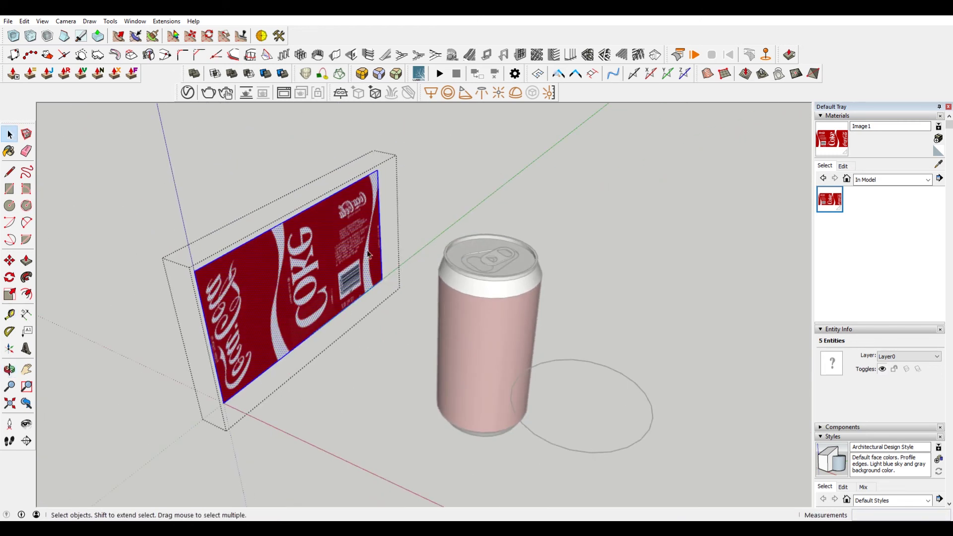
key(Escape)
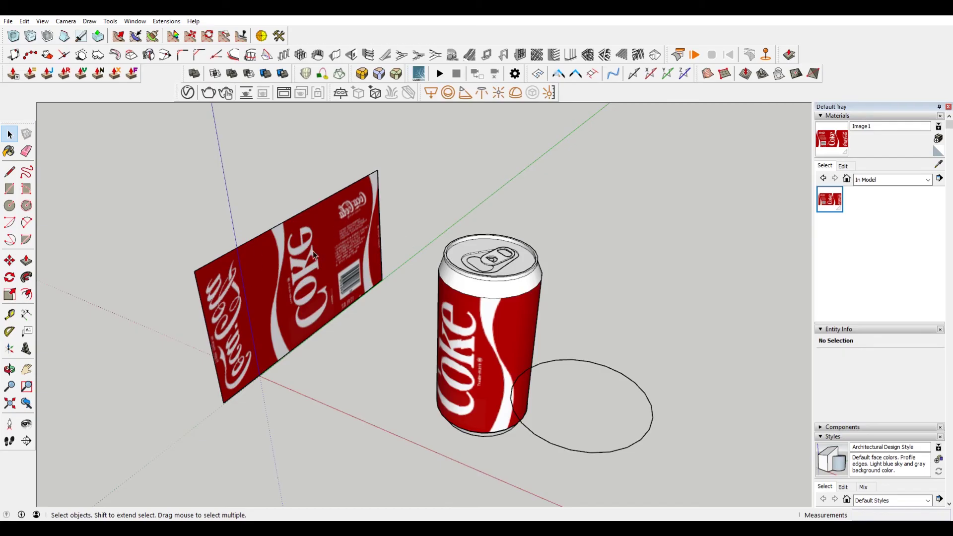
- Sample the resized label's texture and repaint the can's body with it
click(320, 249)
key(b)
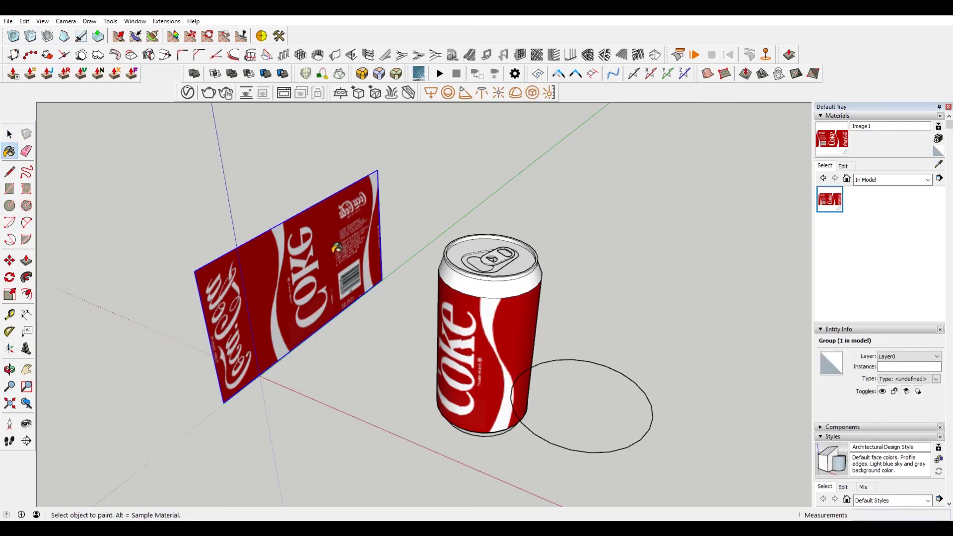
mouse_move(455, 349)
middle_down()
mouse_move(515, 348)
mouse_move(543, 327)
middle_up()
key(space)
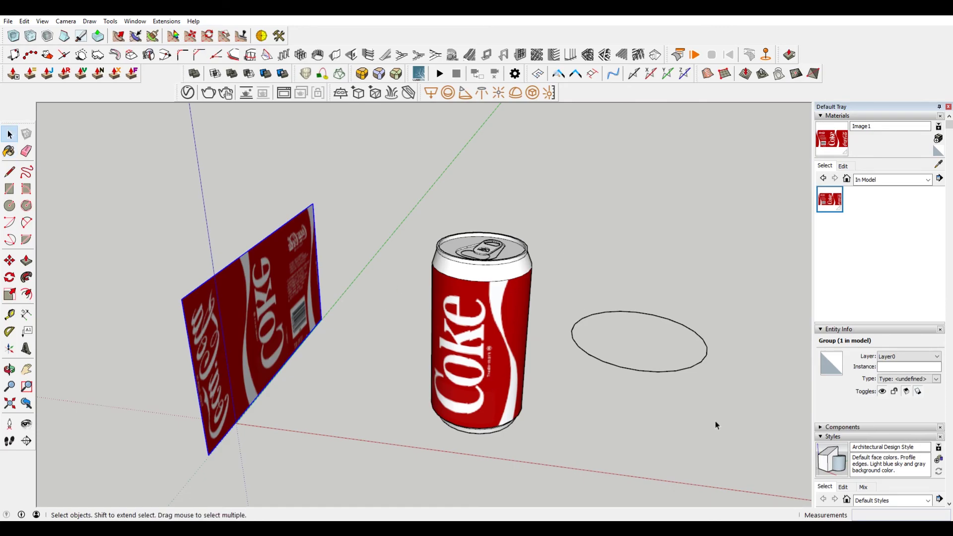
- Delete the copied circle beside the can and check the Coke lettering up close for breaks between faces
drag(714, 423, 574, 263)
key(Delete)
middle_drag(513, 328, 780, 206)
scroll(504, 325, up, 6)
scroll(503, 325, down, 5)
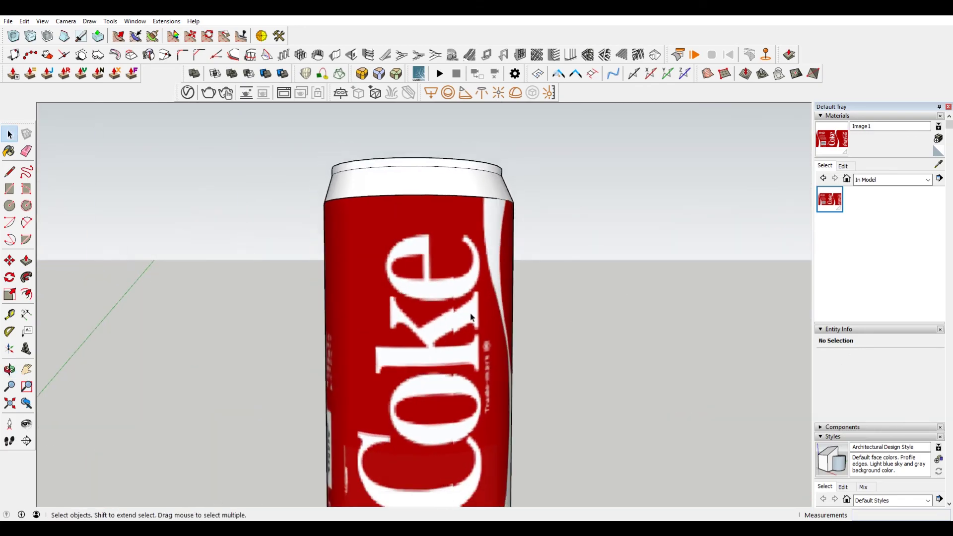
scroll(445, 257, up, 8)
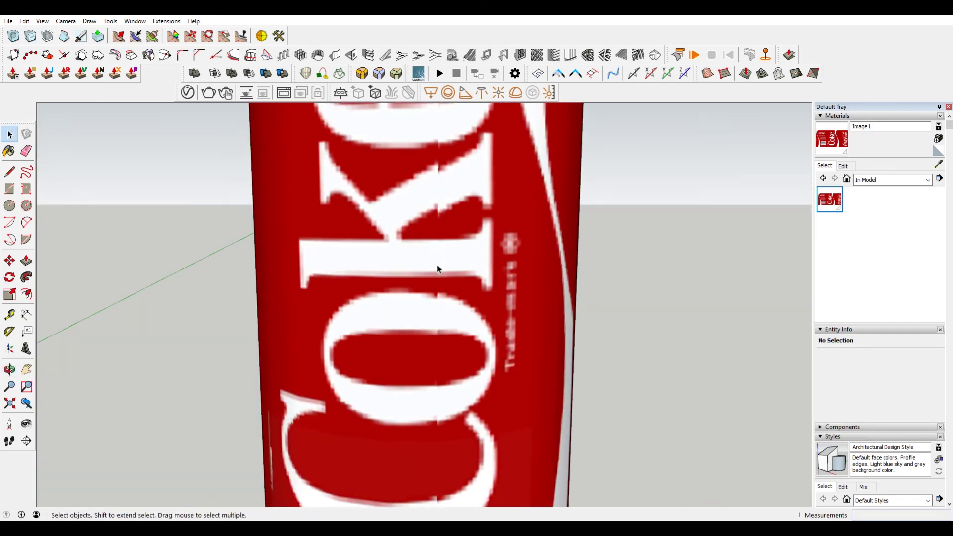
scroll(437, 462, down, 6)
mouse_move(460, 336)
middle_down()
mouse_move(407, 366)
mouse_move(559, 328)
middle_up()
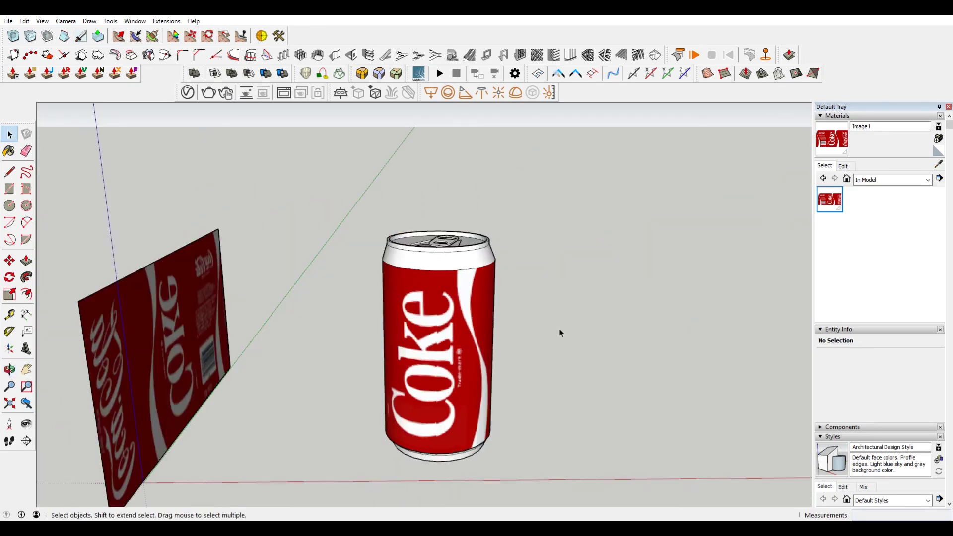
- Turn on hidden geometry to expose the individual faces of the can's body
scroll(459, 329, up, 5)
click(464, 329)
click(46, 21)
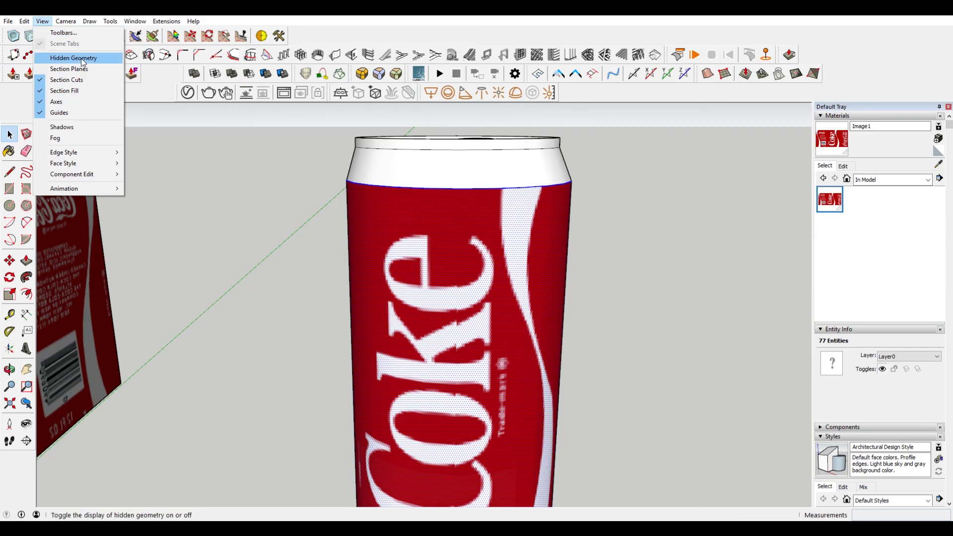
click(83, 61)
right_click(476, 308)
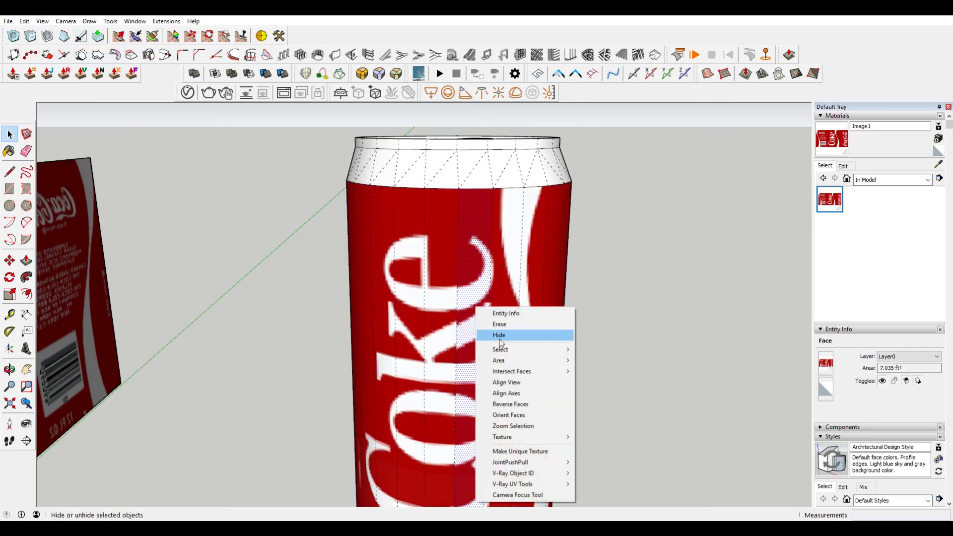
click(733, 248)
scroll(486, 425, up, 4)
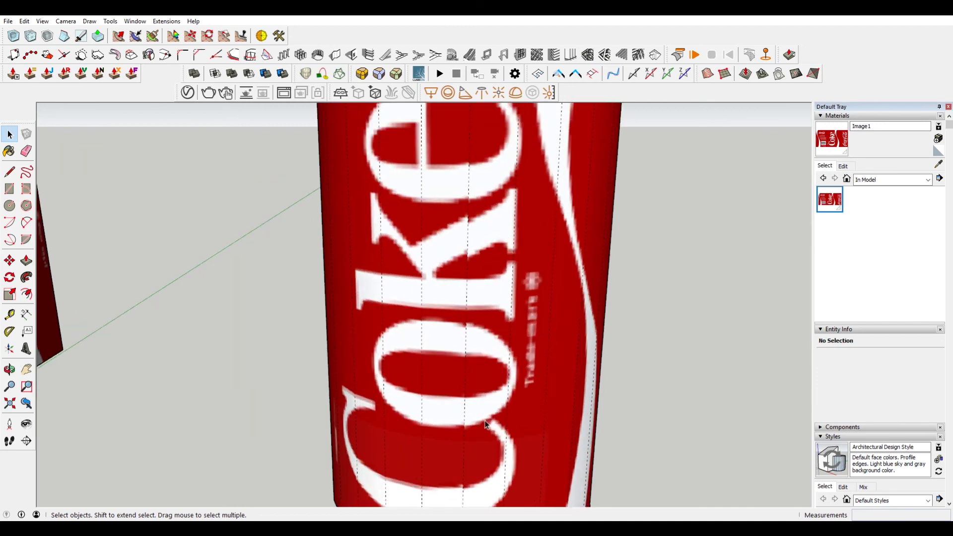
scroll(522, 367, down, 5)
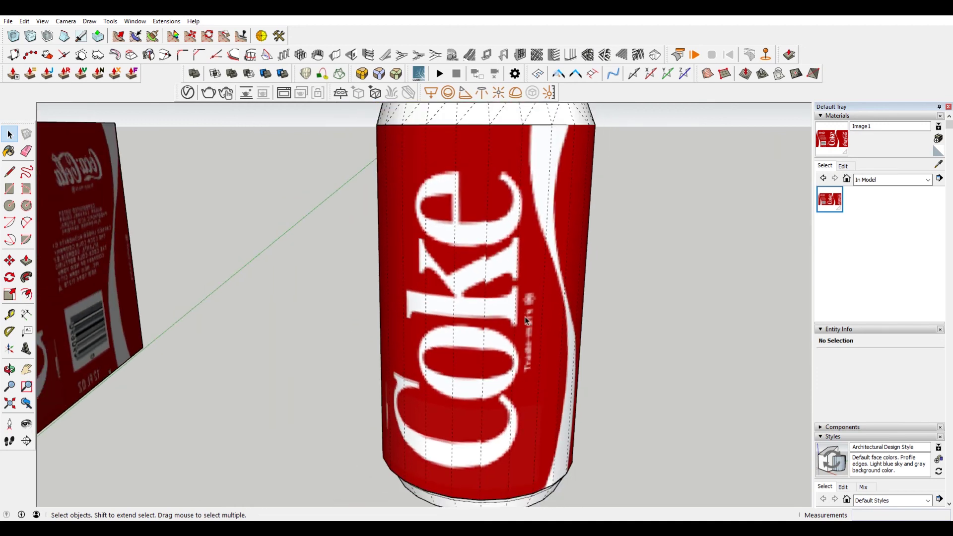
- Reposition the texture on the narrow face crossing the right ends of the Coke letters to line up with its neighbour
middle_drag(522, 367, 477, 322)
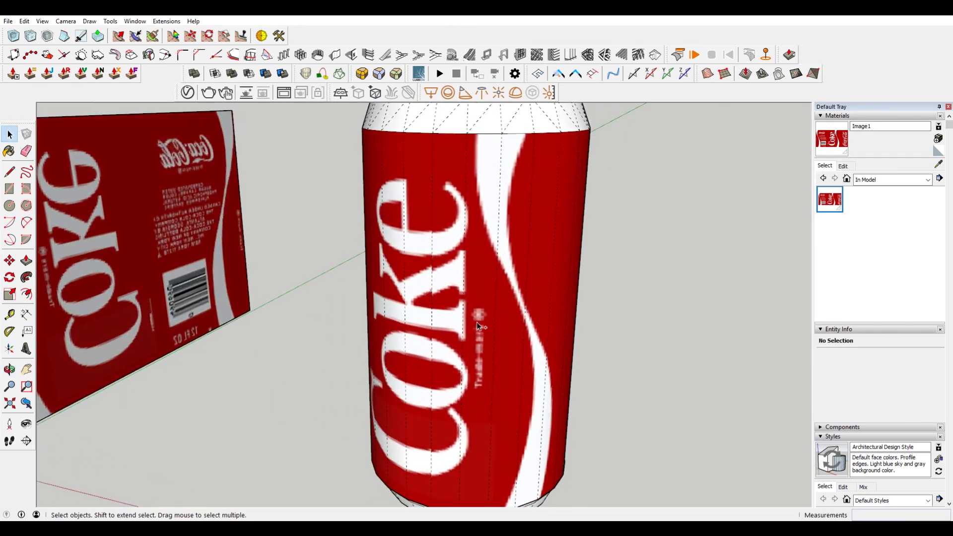
click(448, 320)
right_click(448, 320)
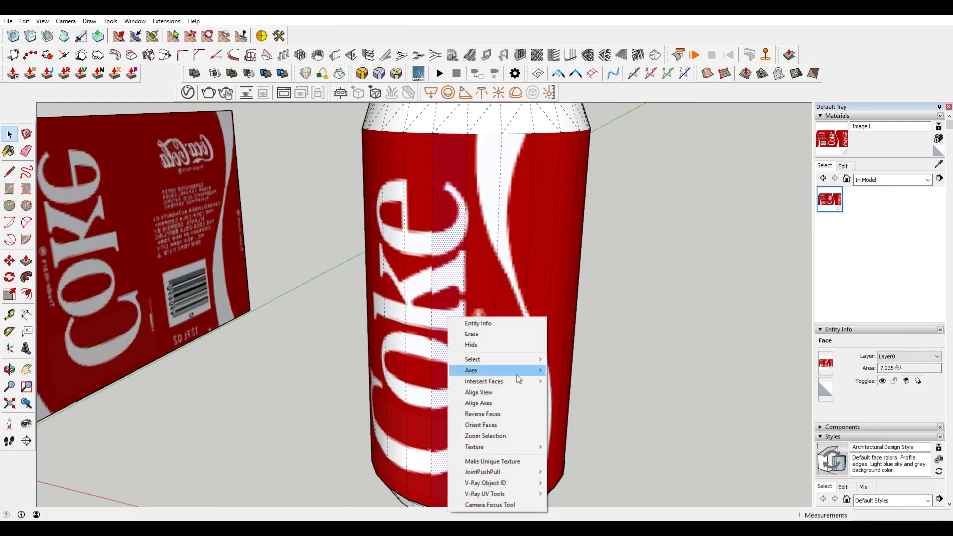
mouse_move(527, 450)
click(586, 445)
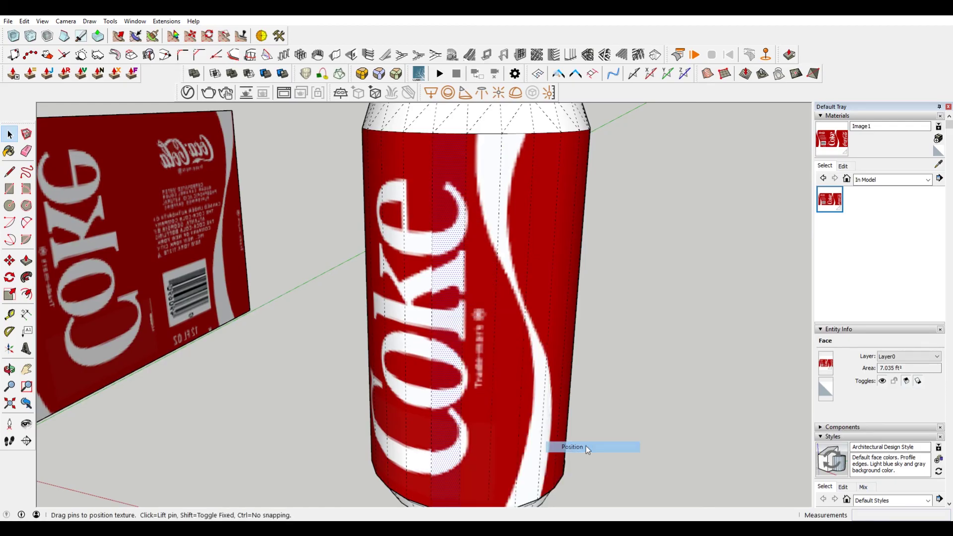
scroll(471, 322, up, 3)
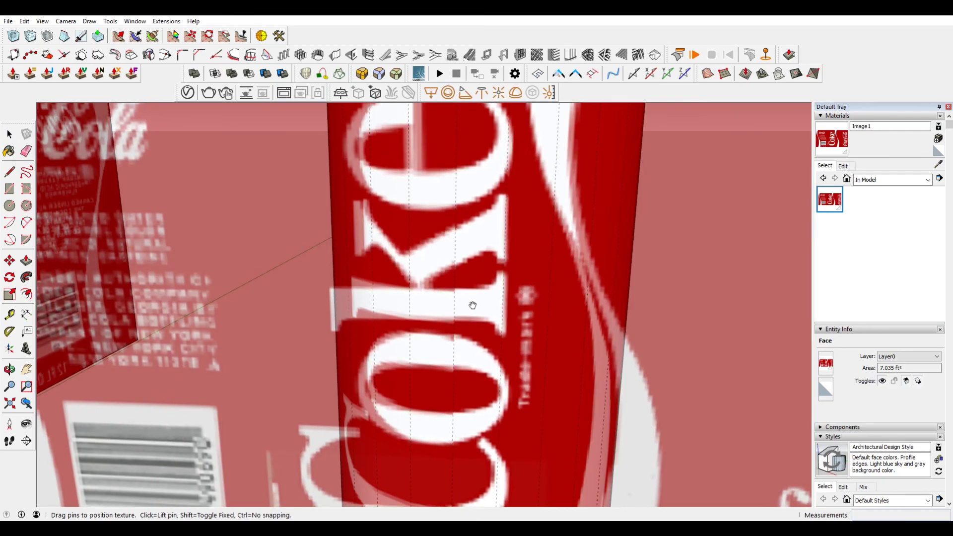
drag(473, 305, 469, 306)
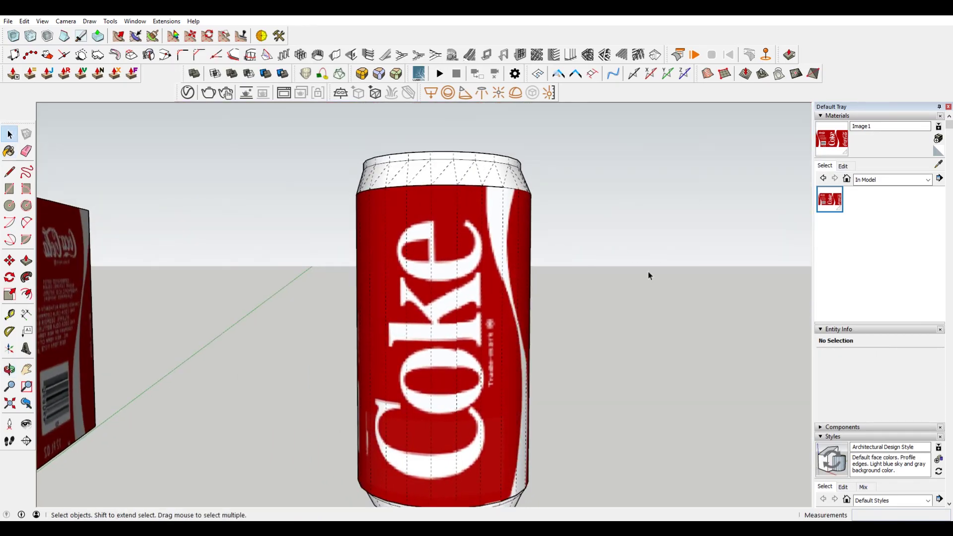
- Fine-tune the texture position once more on the same narrow face of the Coke lettering
middle_drag(642, 281, 616, 258)
scroll(487, 351, up, 5)
right_click(484, 345)
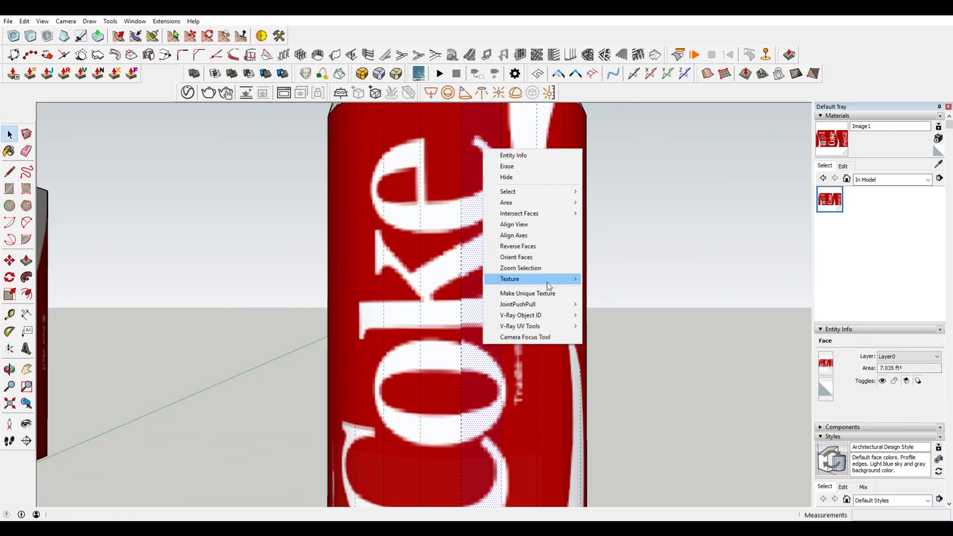
mouse_move(546, 279)
click(605, 278)
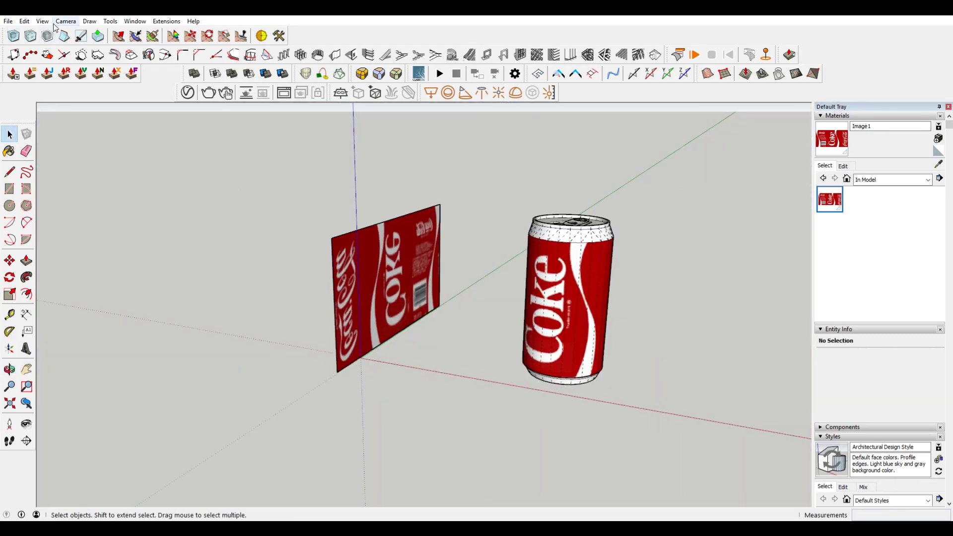
- Turn off hidden geometry and delete the flat label standing beside the can
middle_drag(625, 268, 355, 273)
click(405, 284)
key(Delete)
middle_drag(504, 274, 661, 309)
middle_drag(382, 324, 329, 325)
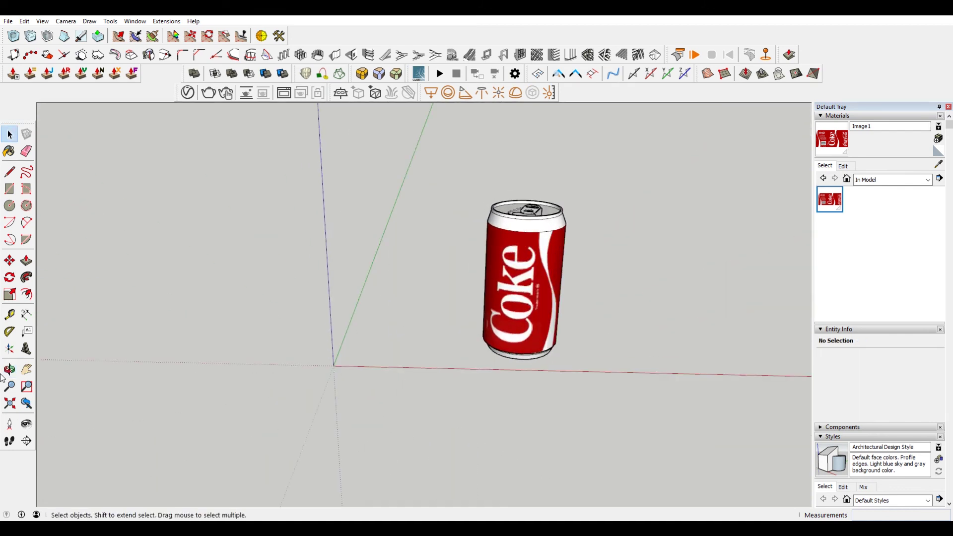